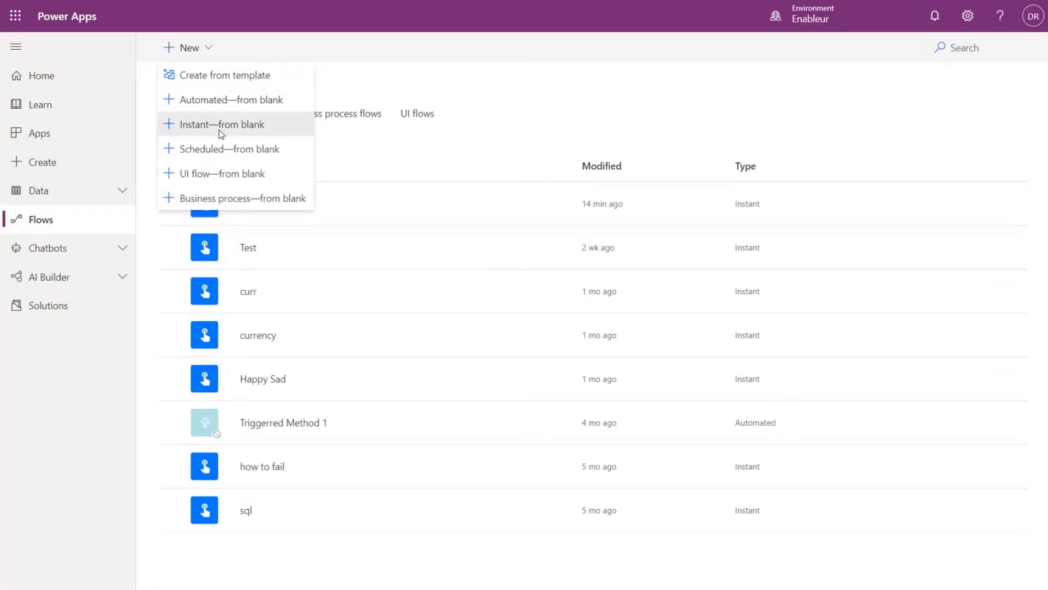
# Create a new instant flow from blank with the Manually trigger a flow trigger.
pyautogui.click(221, 126)
pyautogui.click(712, 250)
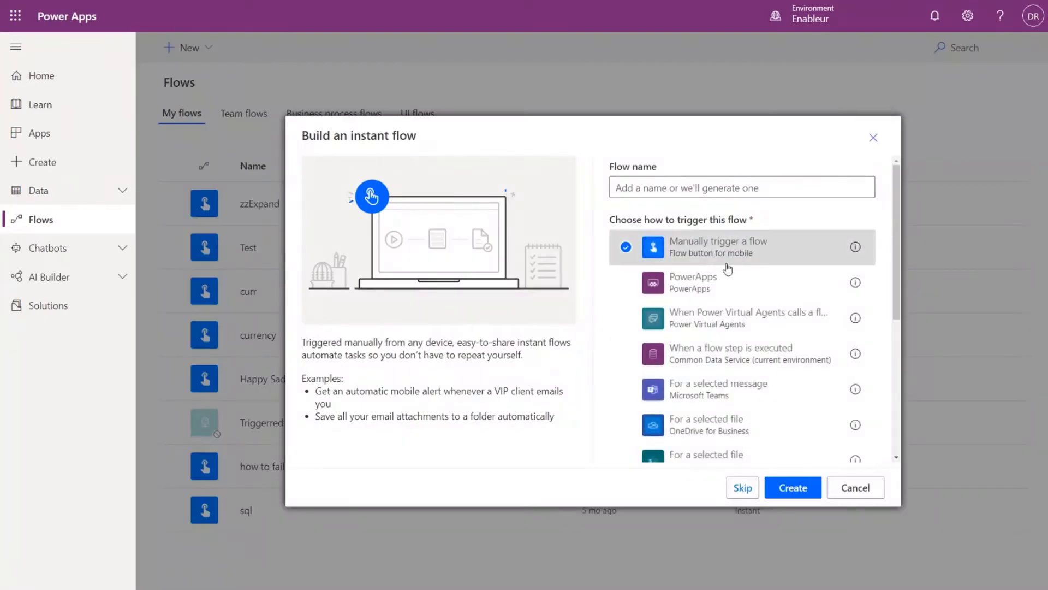
pyautogui.click(797, 487)
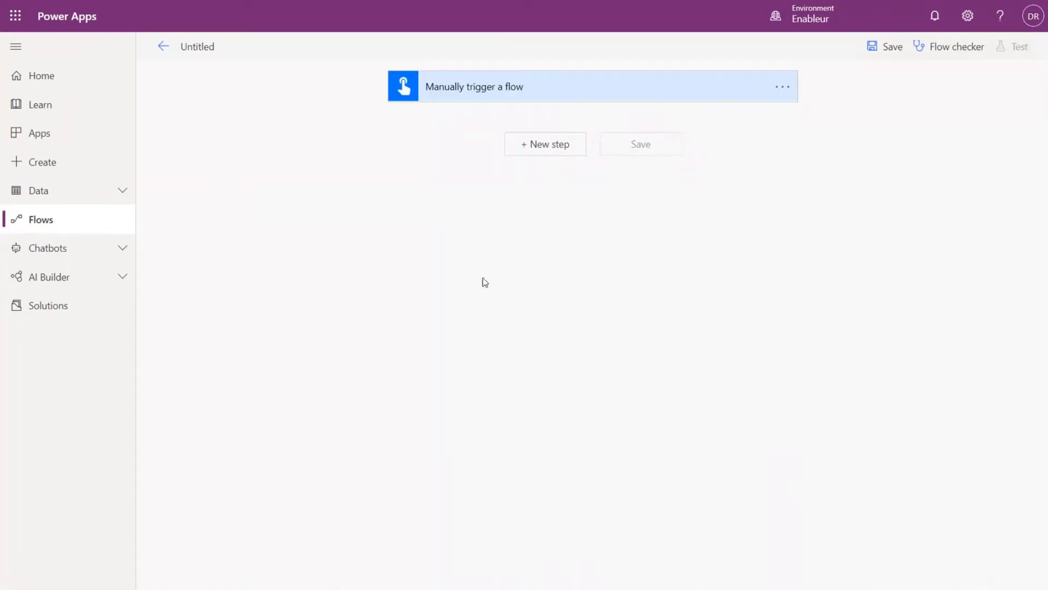
# Add a List records step with the entity set to Contacts.
pyautogui.click(545, 145)
pyautogui.click(466, 398)
pyautogui.click(592, 173)
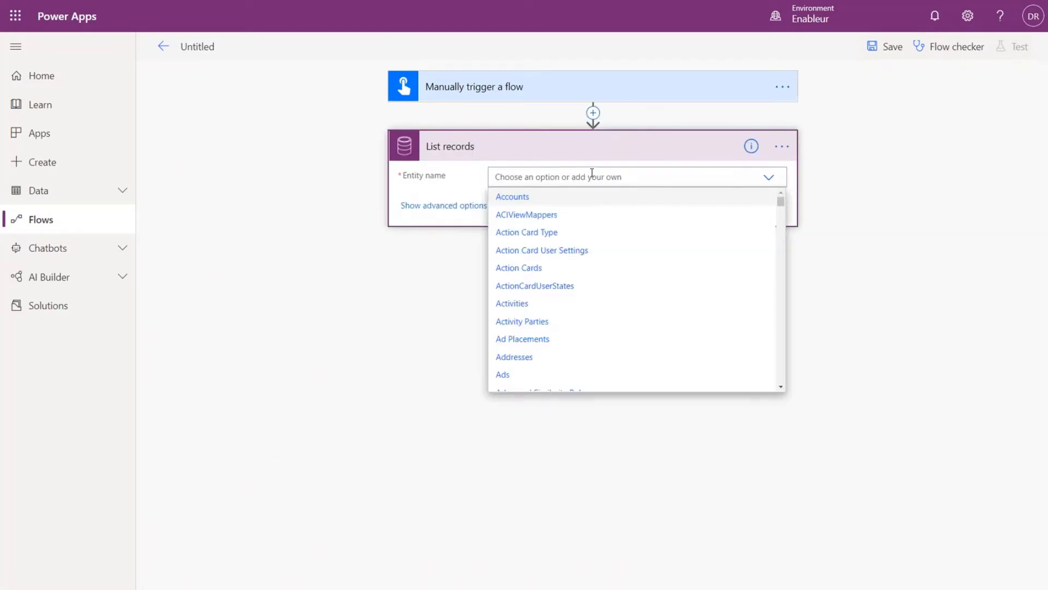
pyautogui.write('contac')
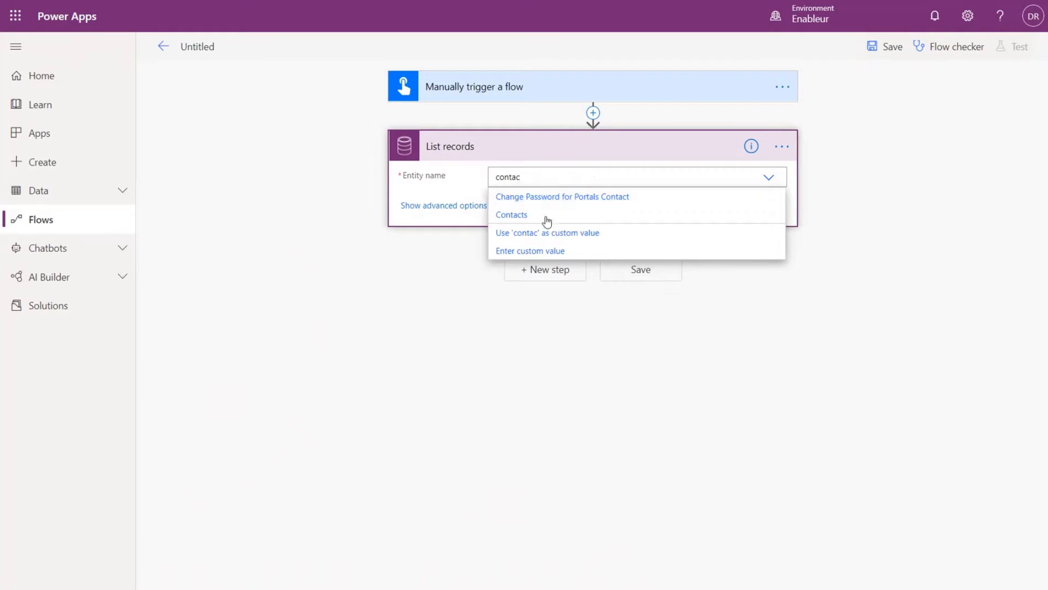
pyautogui.click(545, 218)
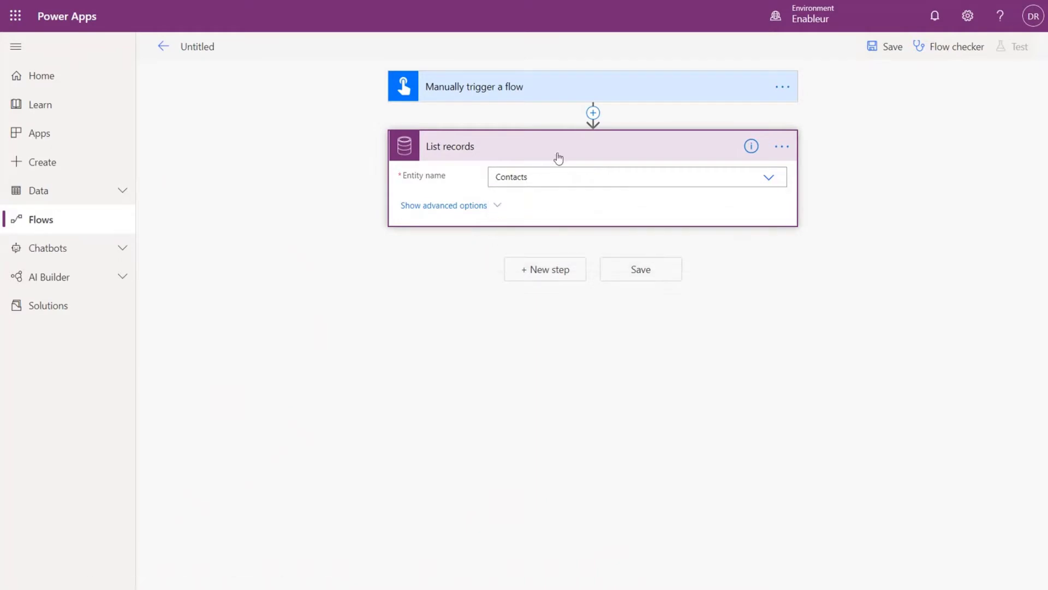
# Rename the List records step to 'Contacts'.
pyautogui.click(782, 148)
pyautogui.click(832, 167)
pyautogui.write('Contacts')
pyautogui.click(642, 197)
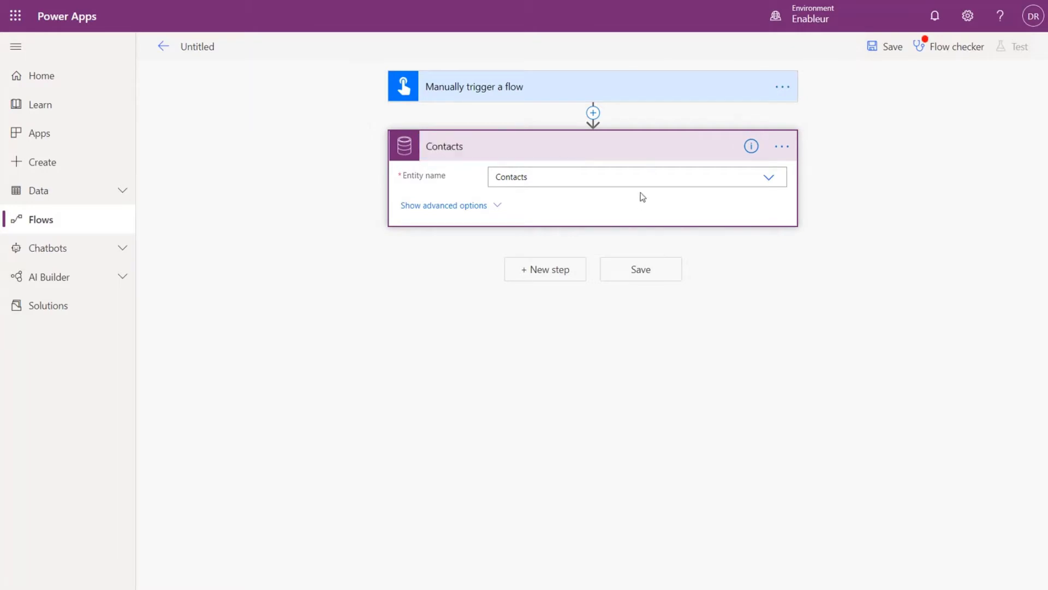
# Add a Common Data Service Get a record step below Contacts.
pyautogui.click(554, 274)
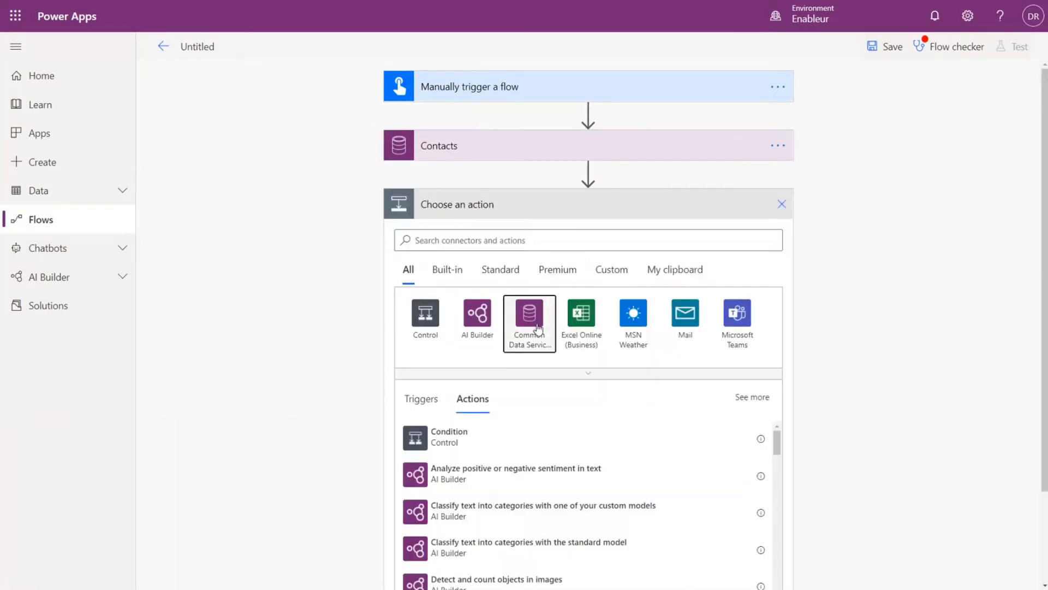
pyautogui.click(534, 311)
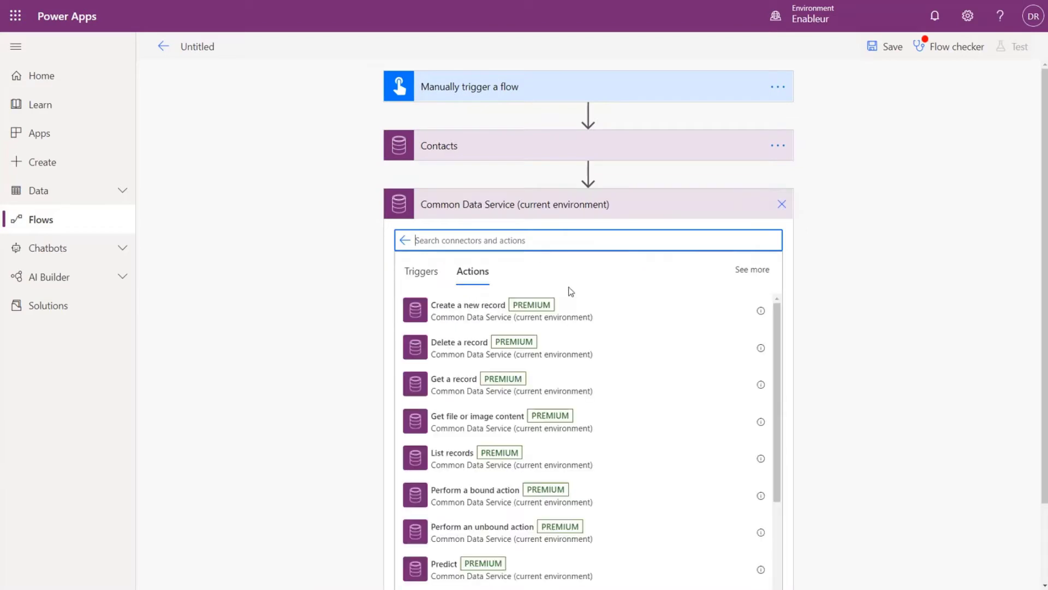
pyautogui.click(477, 393)
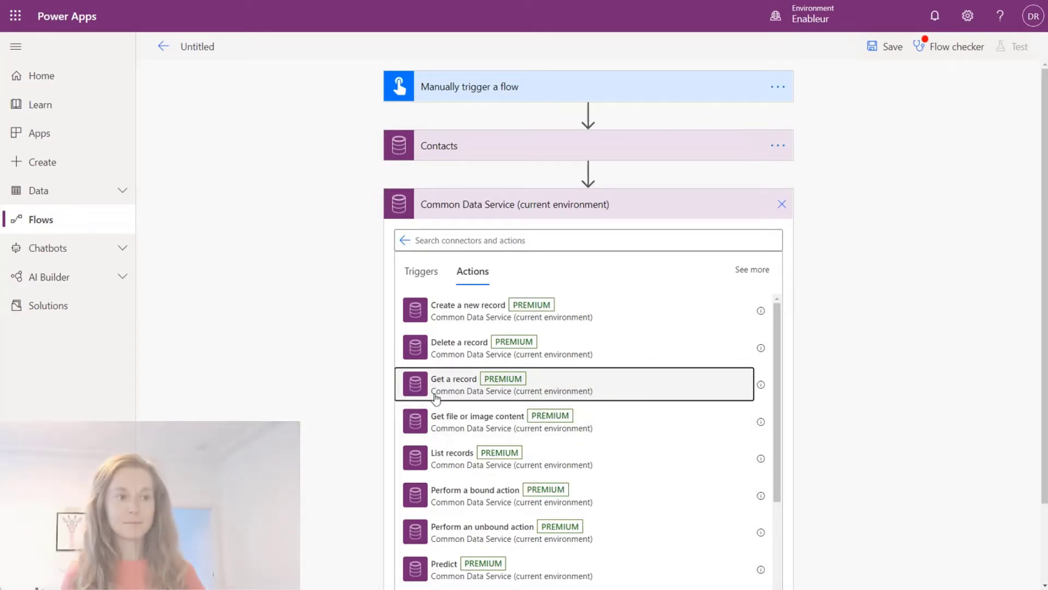
pyautogui.scroll(-3, 445, 385)
pyautogui.scroll(3, 444, 376)
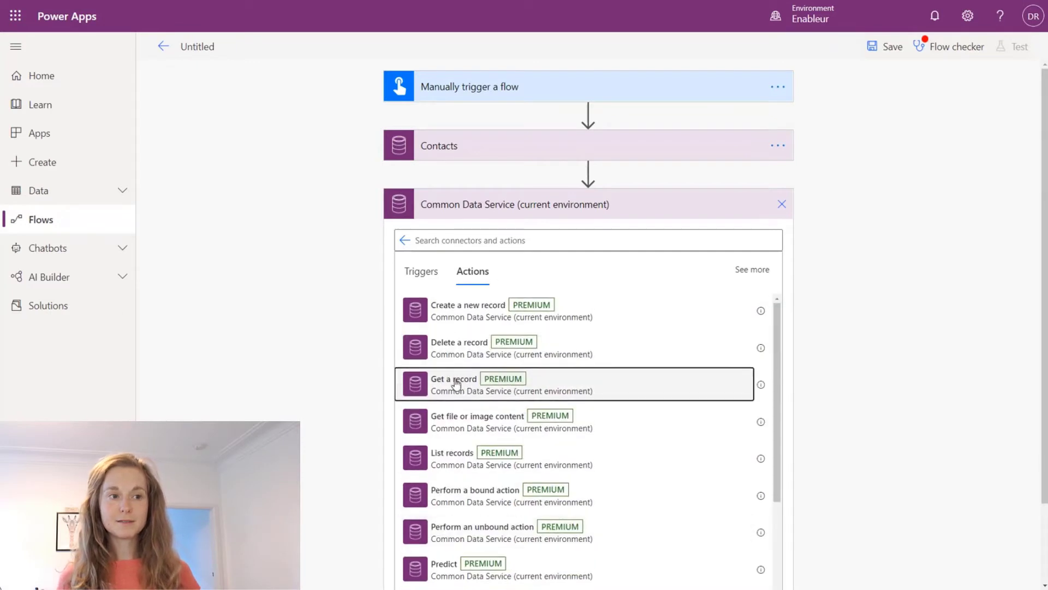
pyautogui.press('Return')
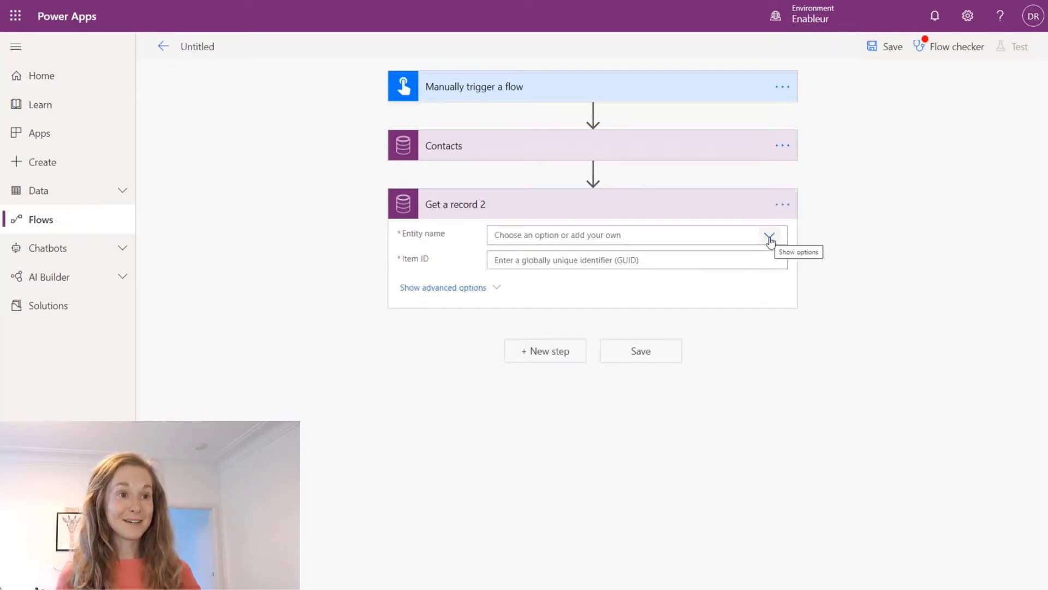
# Set Get a record to entity Accounts with Item ID Company Name (Value).
pyautogui.click(734, 239)
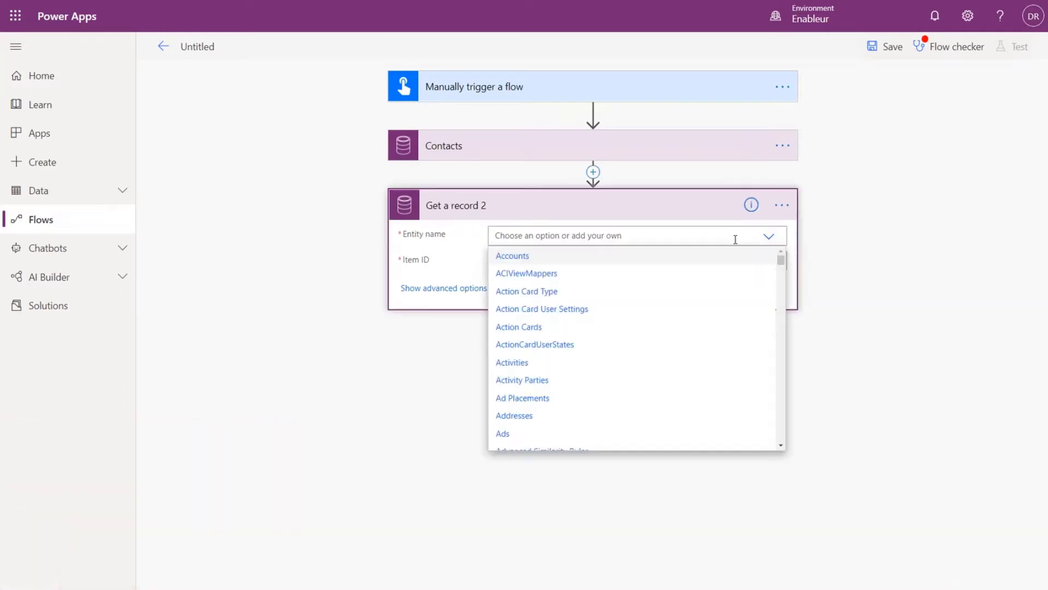
pyautogui.write('account')
pyautogui.click(685, 255)
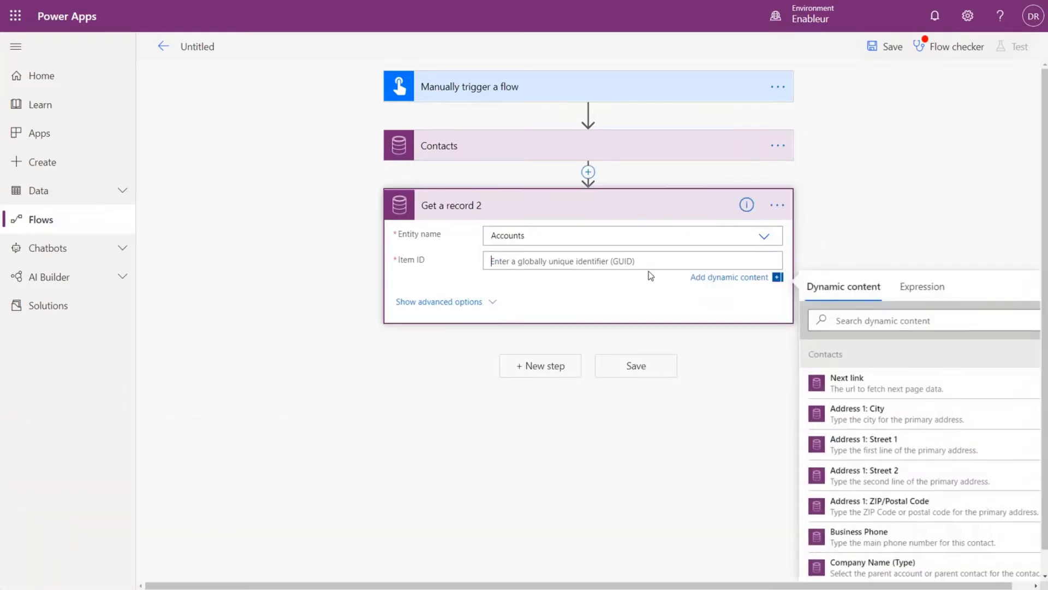
pyautogui.click(895, 322)
pyautogui.write('paren')
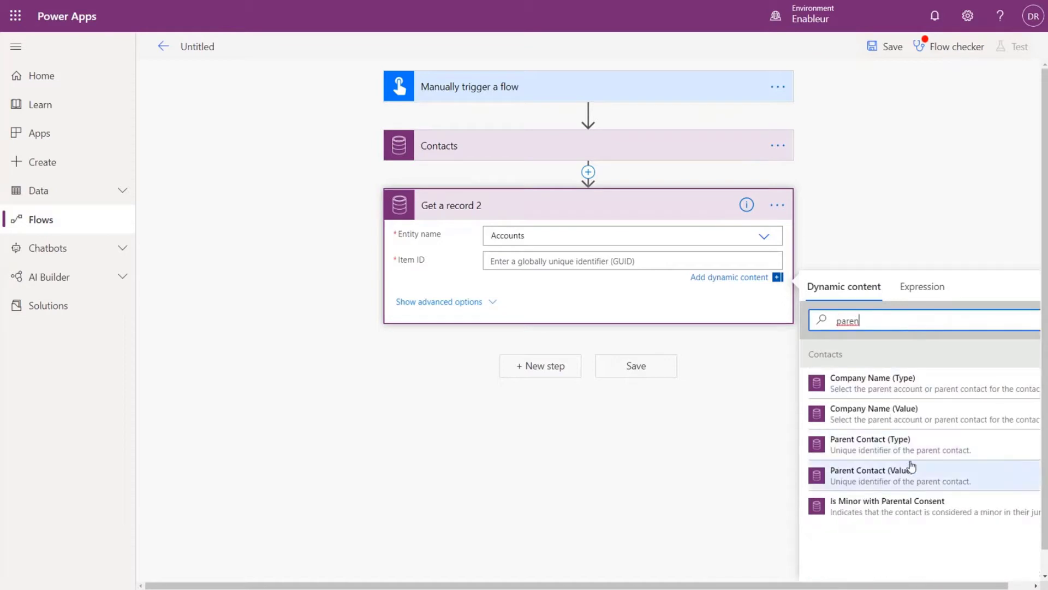
pyautogui.click(905, 415)
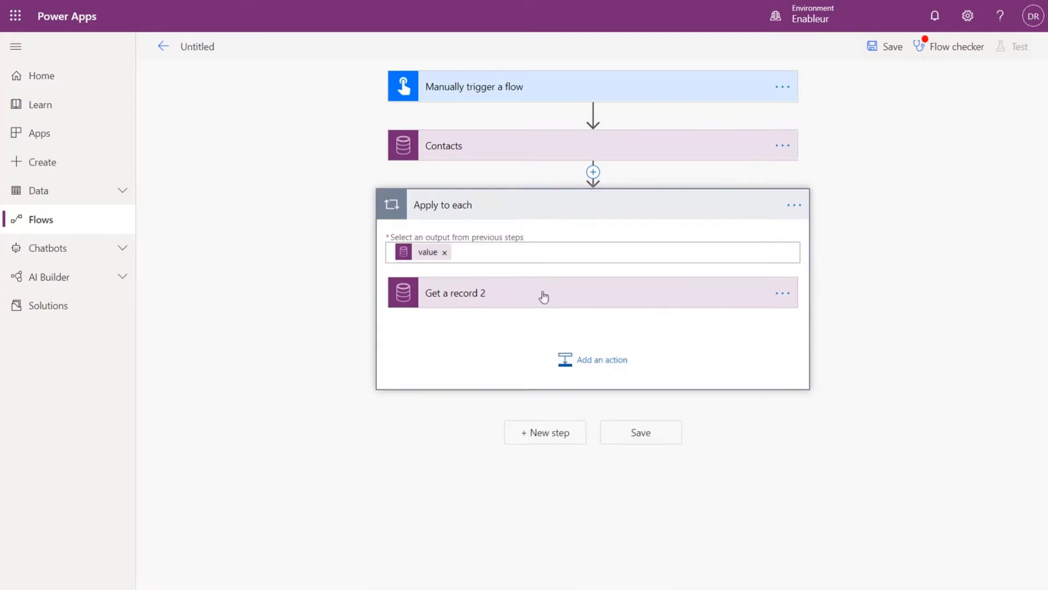
# Rename the Get a record 2 step to ParentAccount.
pyautogui.click(781, 294)
pyautogui.click(830, 316)
pyautogui.write('Accou')
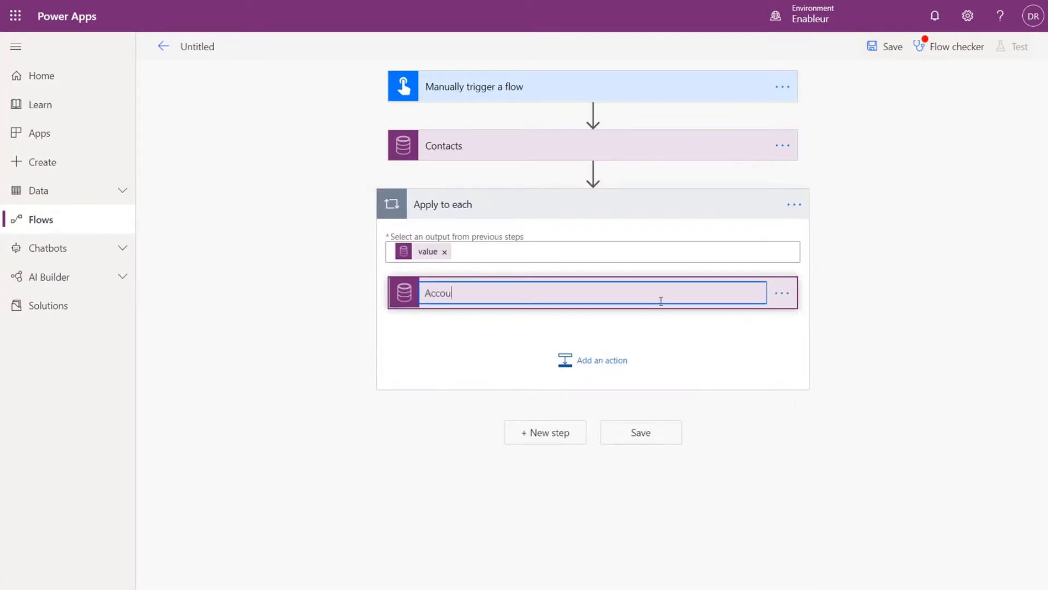
pyautogui.write('Parent')
pyautogui.click(707, 336)
# Add a Data Operation action inside the loop below ParentAccount.
pyautogui.click(595, 365)
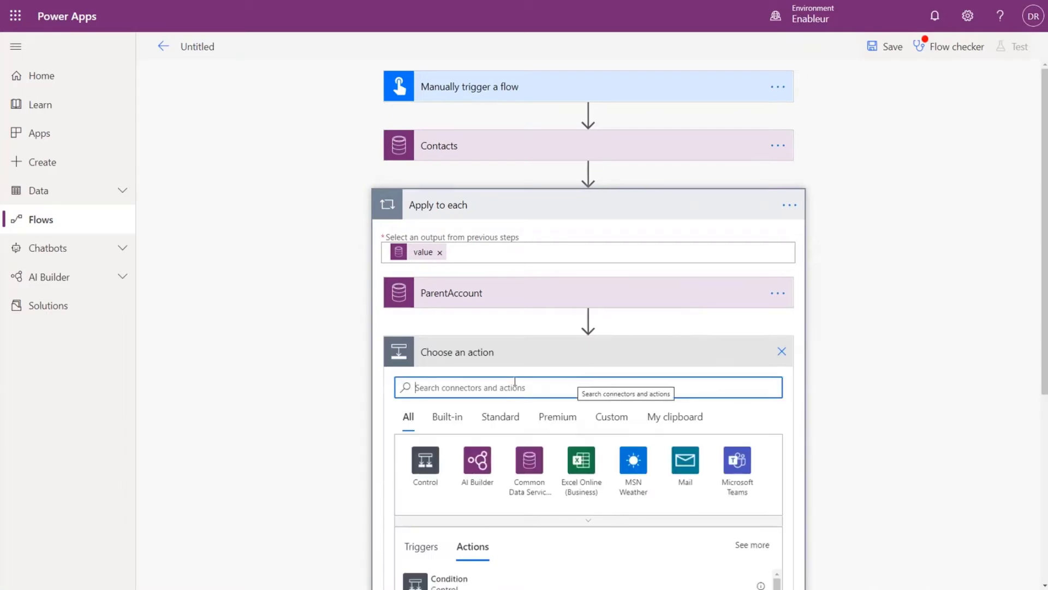
pyautogui.write('compo')
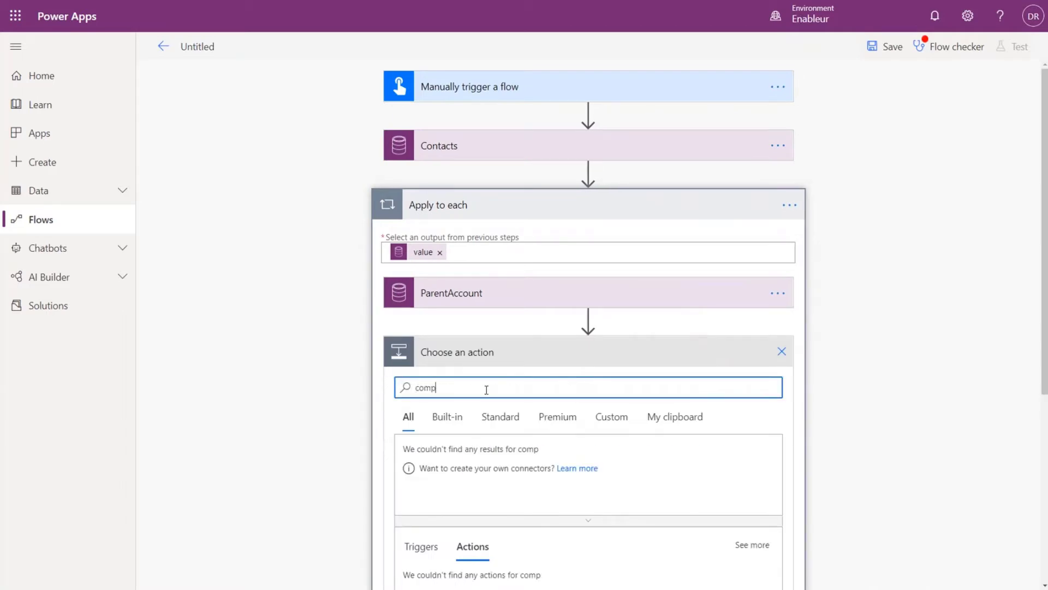
pyautogui.click(425, 461)
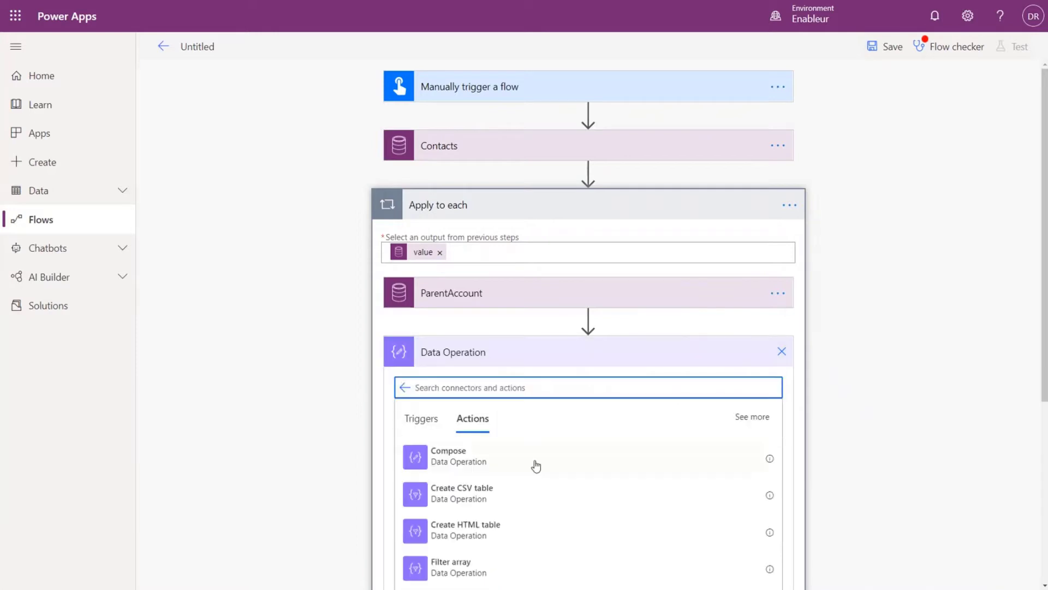
# Add a Compose action whose inputs begin with Contact: Full Name.
pyautogui.click(549, 459)
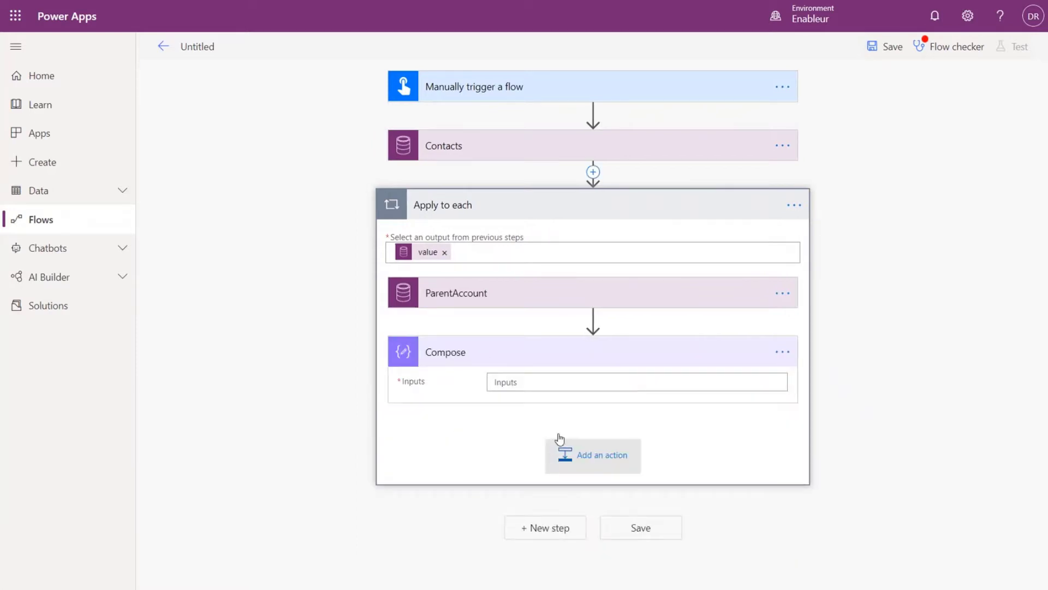
pyautogui.click(544, 382)
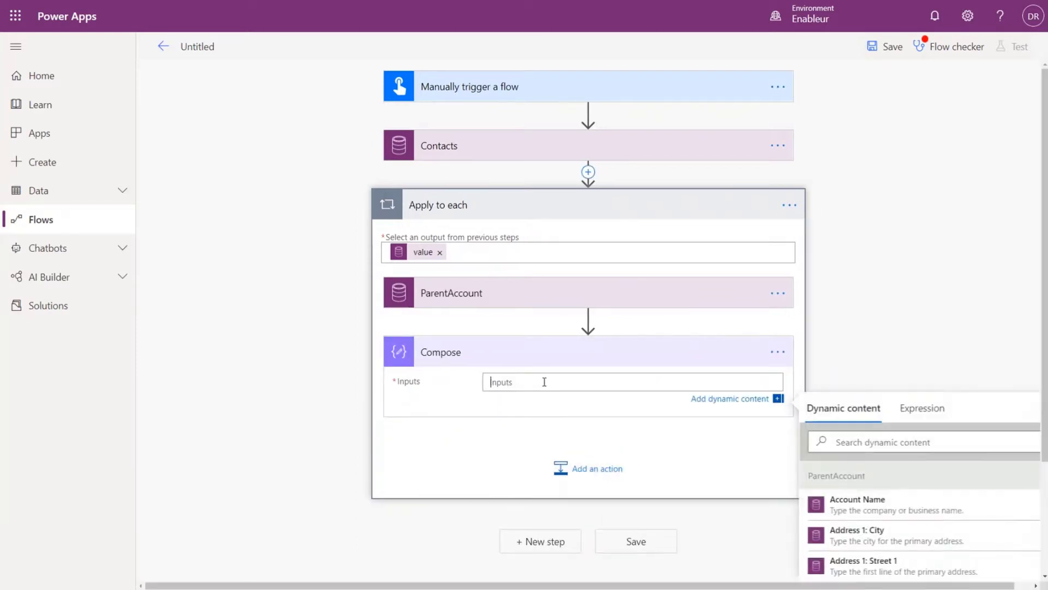
pyautogui.write('Contact:')
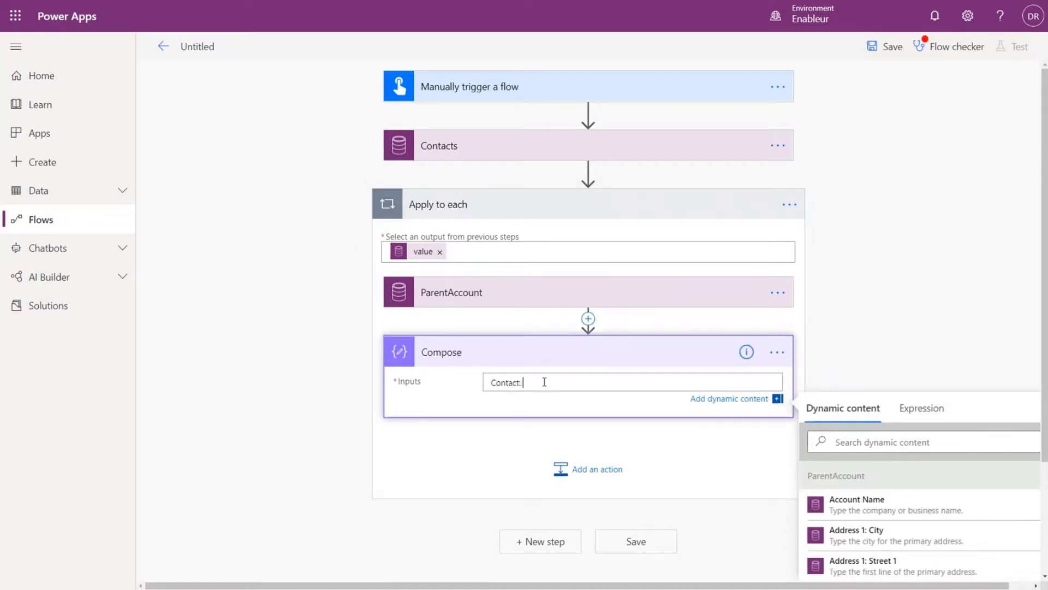
pyautogui.click(928, 443)
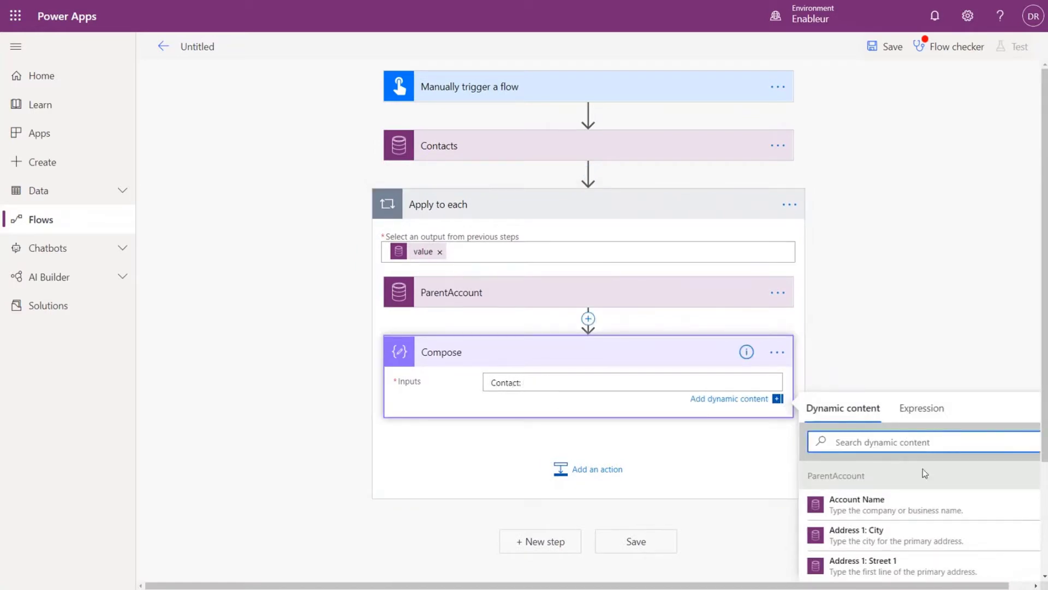
pyautogui.scroll(-3, 928, 479)
pyautogui.click(906, 299)
pyautogui.write('full')
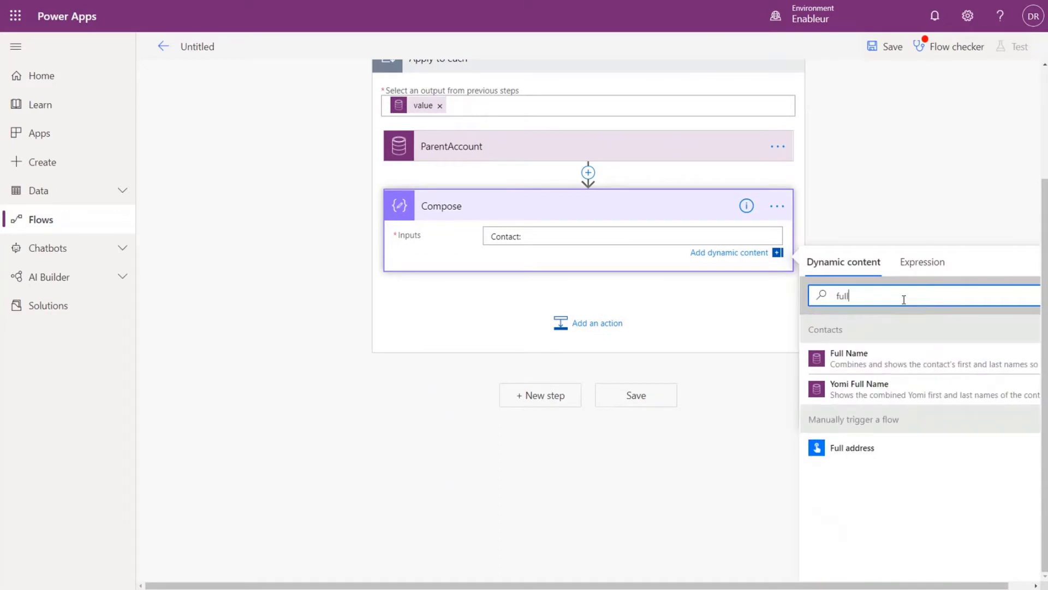
pyautogui.click(849, 355)
# Add lines Account: Account Name and Website: ParentAccount's Website to the Compose inputs.
pyautogui.press('Return')
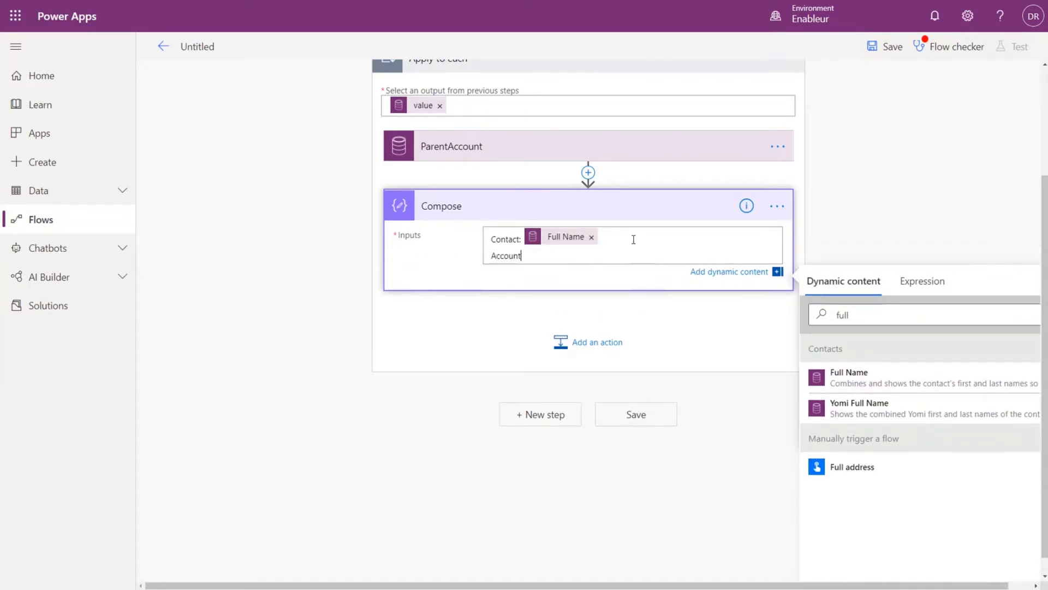
pyautogui.doubleClick(843, 315)
pyautogui.write('name')
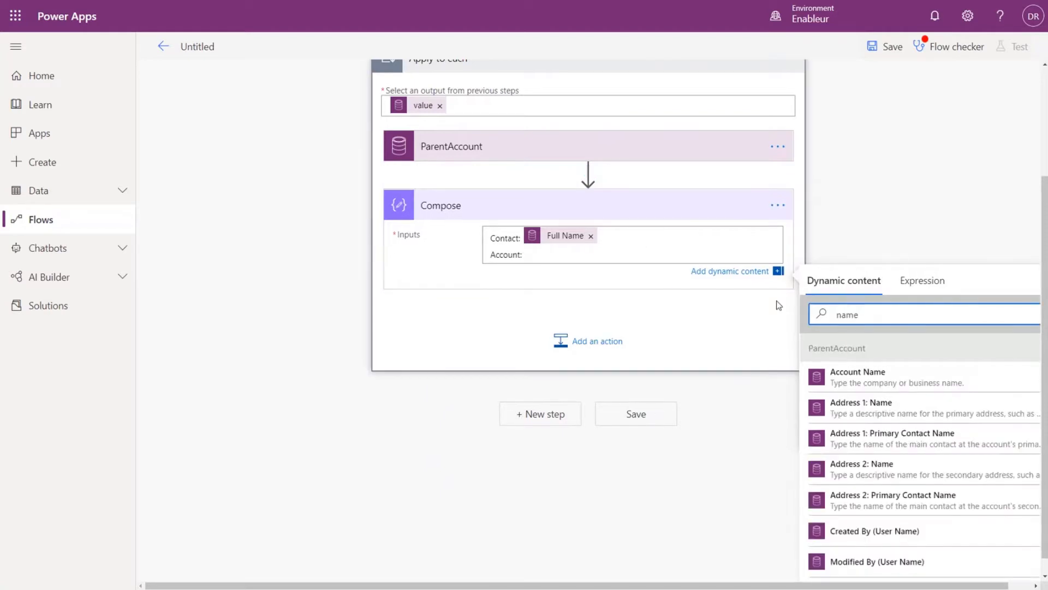
pyautogui.click(873, 378)
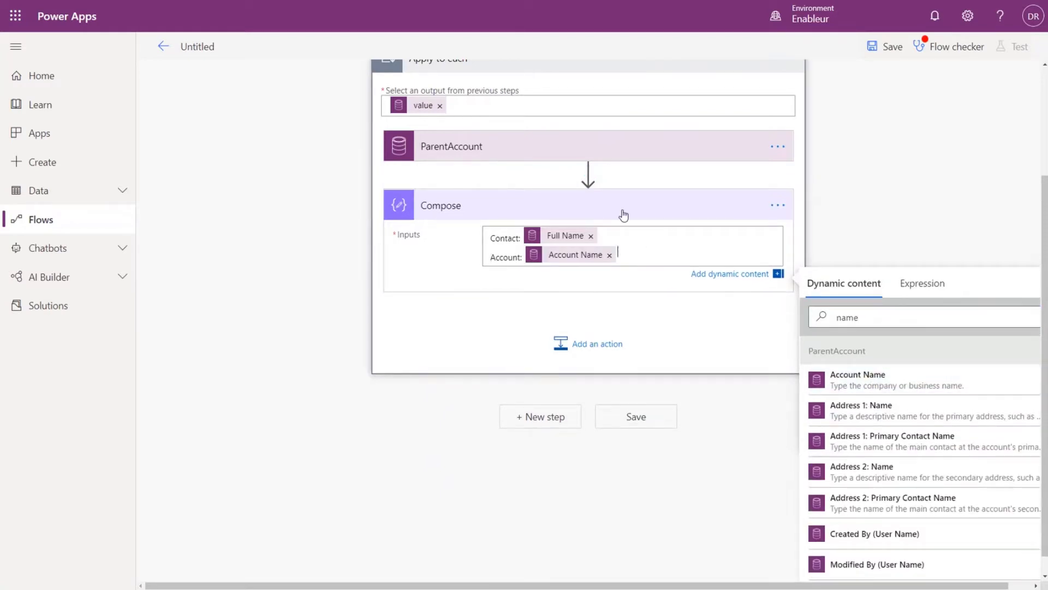
pyautogui.press('Return')
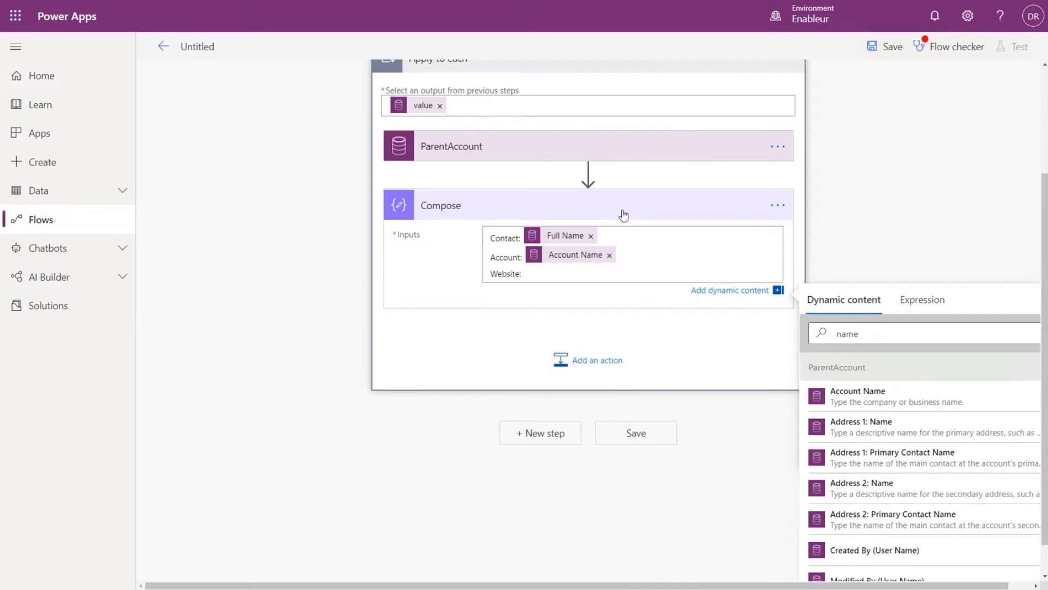
pyautogui.doubleClick(847, 334)
pyautogui.write('webs')
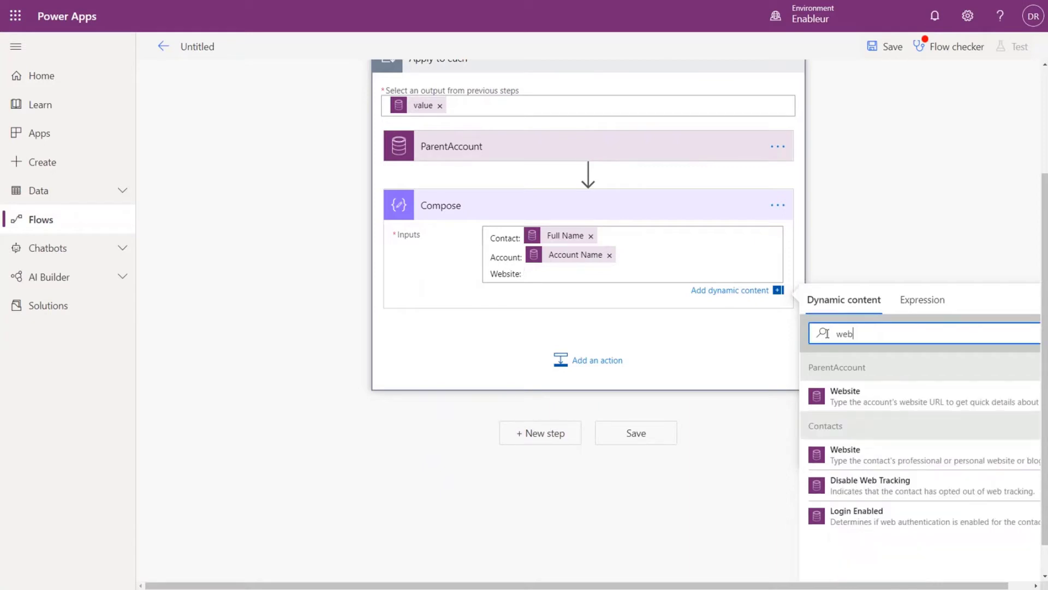
pyautogui.click(868, 397)
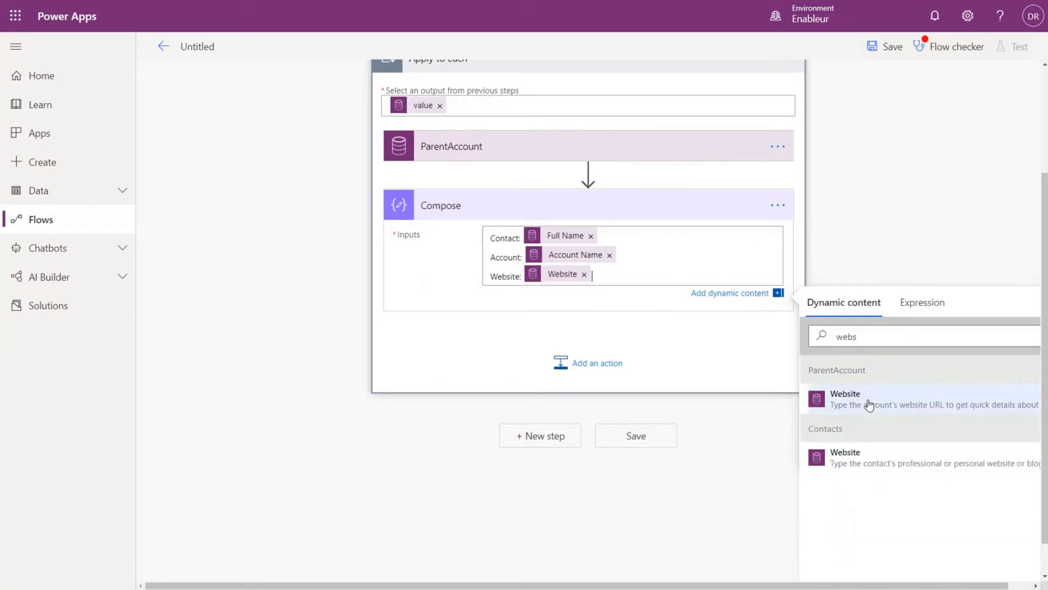
pyautogui.click(715, 346)
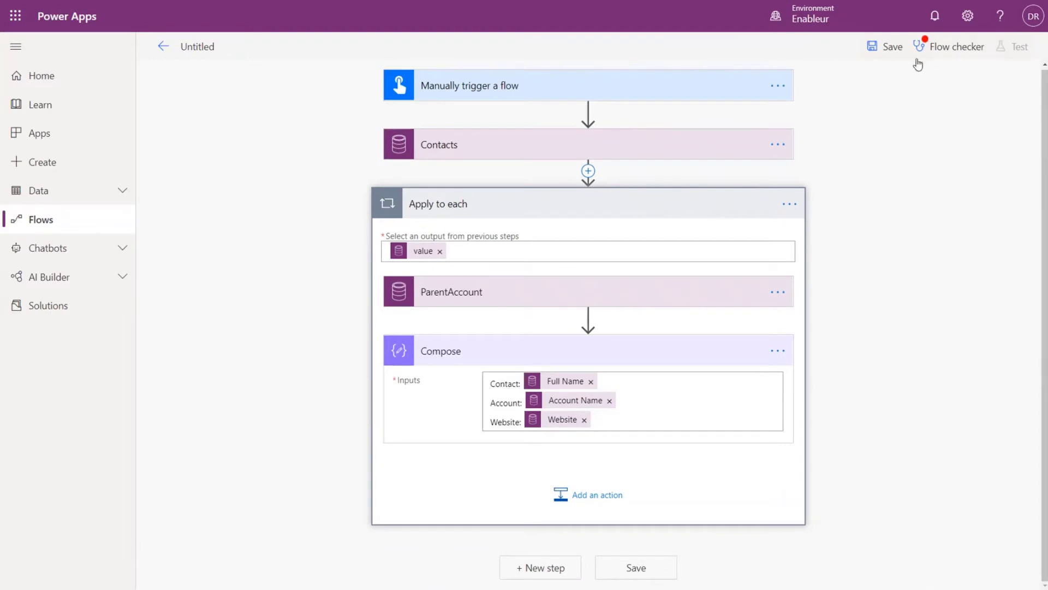
# Save the flow and review the Flow checker's warnings.
pyautogui.click(893, 49)
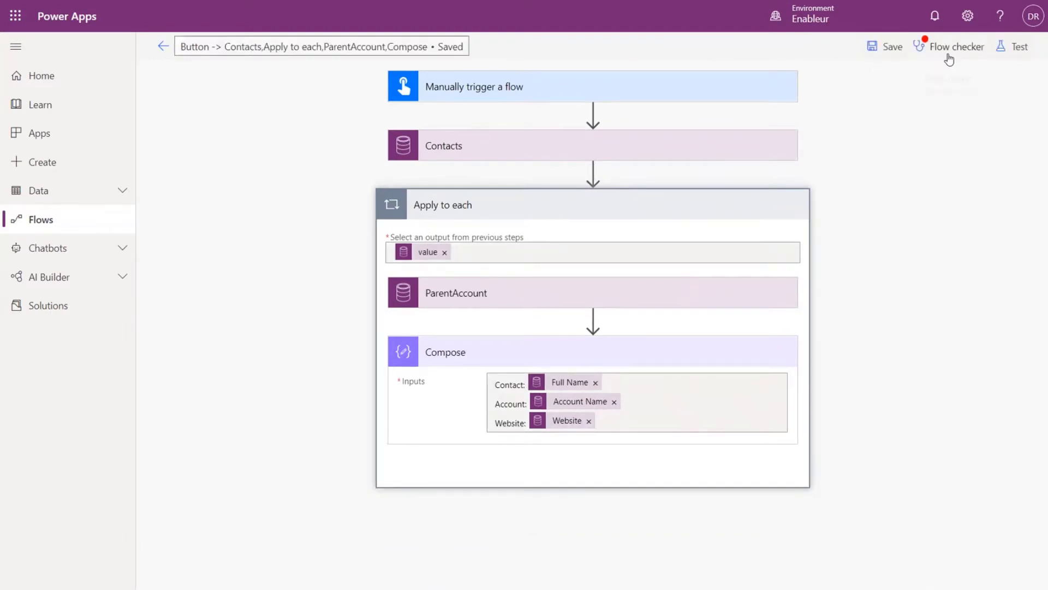
pyautogui.click(948, 50)
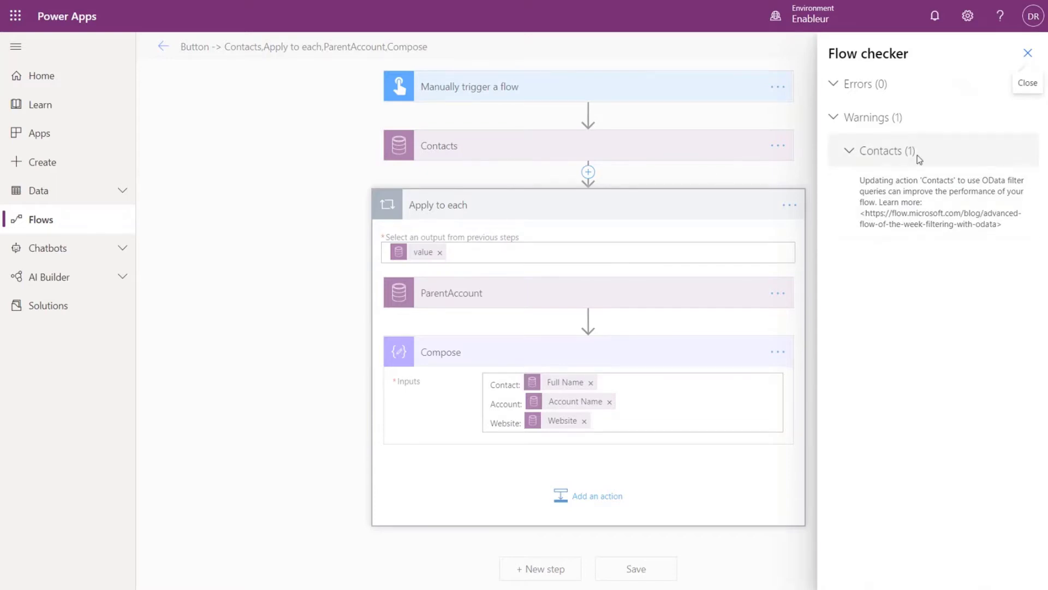
pyautogui.click(1028, 53)
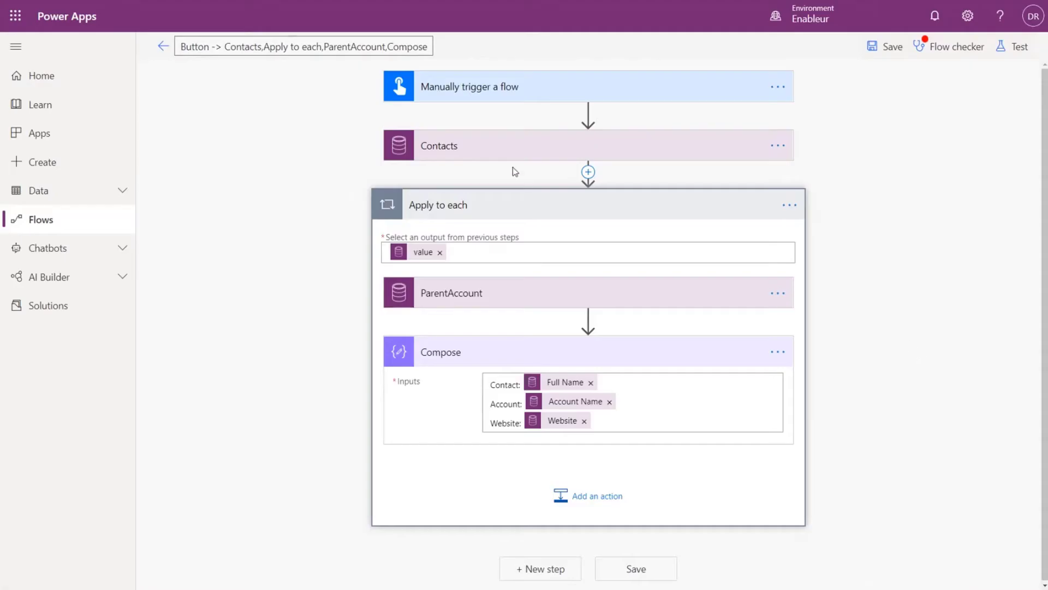
# Start a manual-trigger test of the flow with Save & Test.
pyautogui.click(1013, 46)
pyautogui.click(865, 82)
pyautogui.click(869, 141)
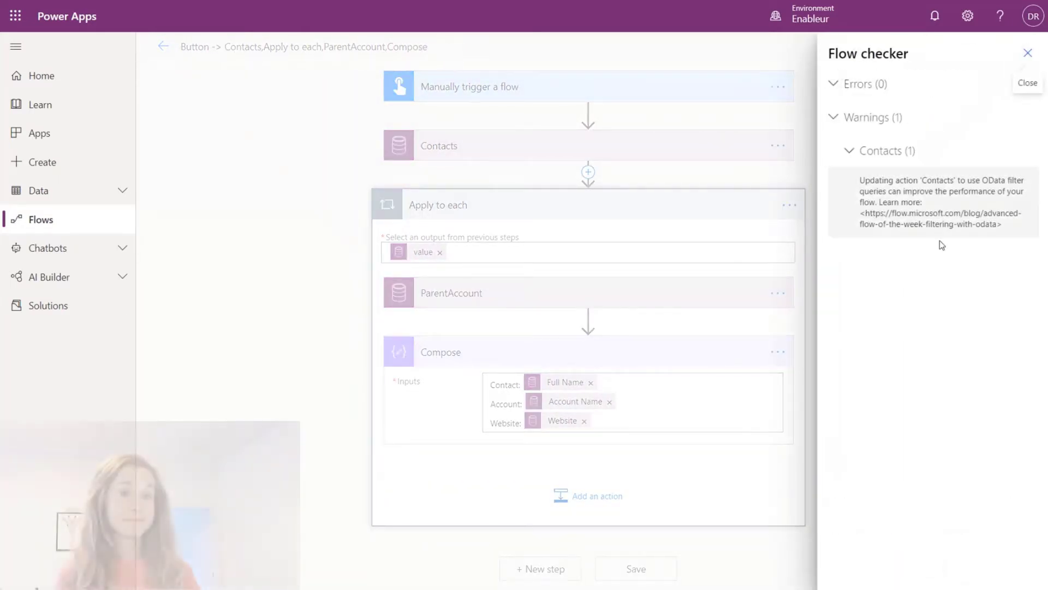
# Run the test flow and wait for the run results.
pyautogui.click(1027, 53)
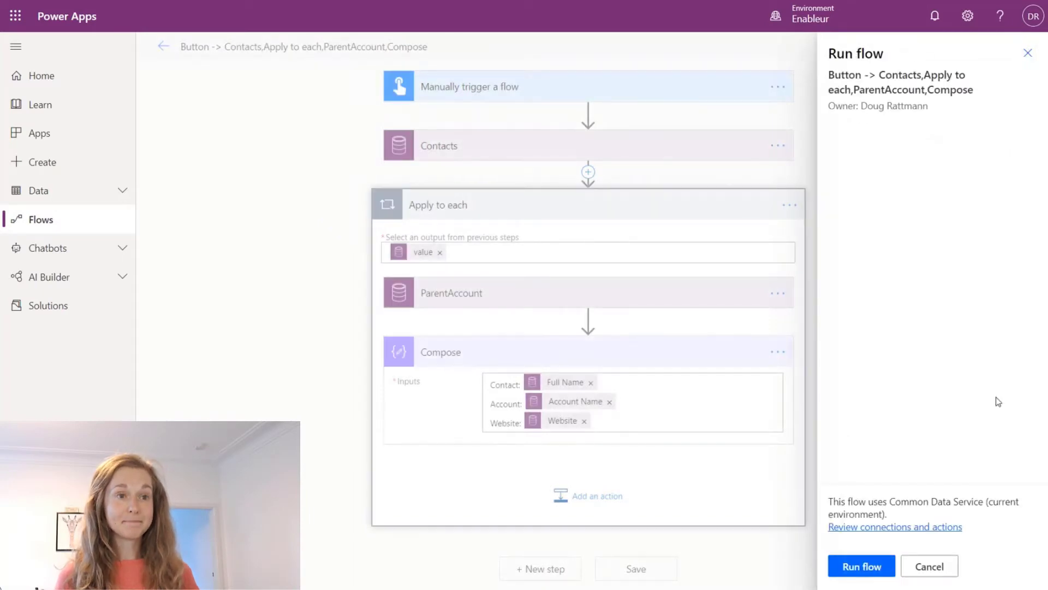
pyautogui.click(863, 566)
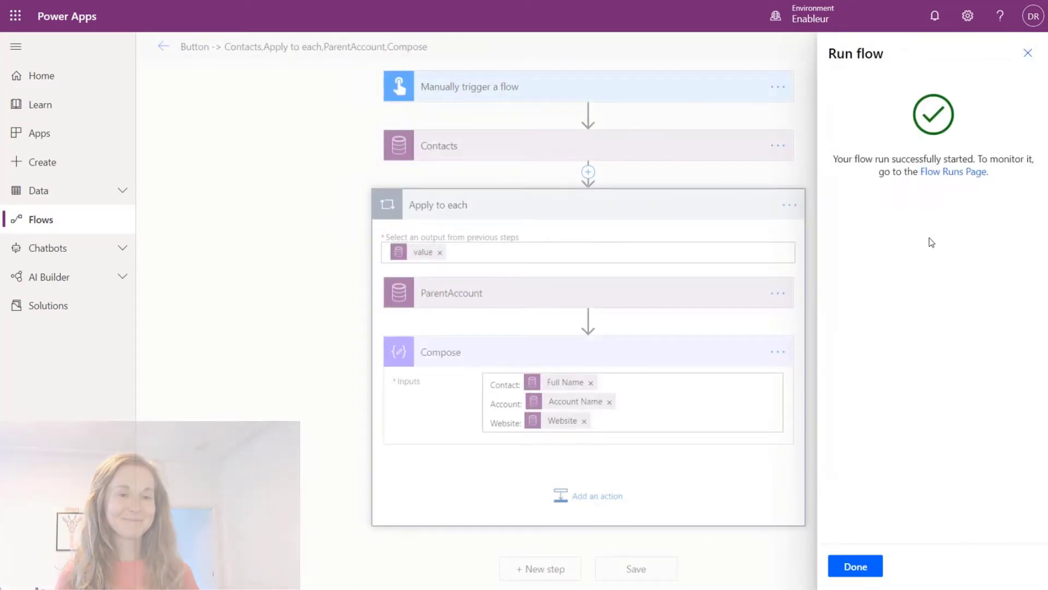
pyautogui.click(855, 566)
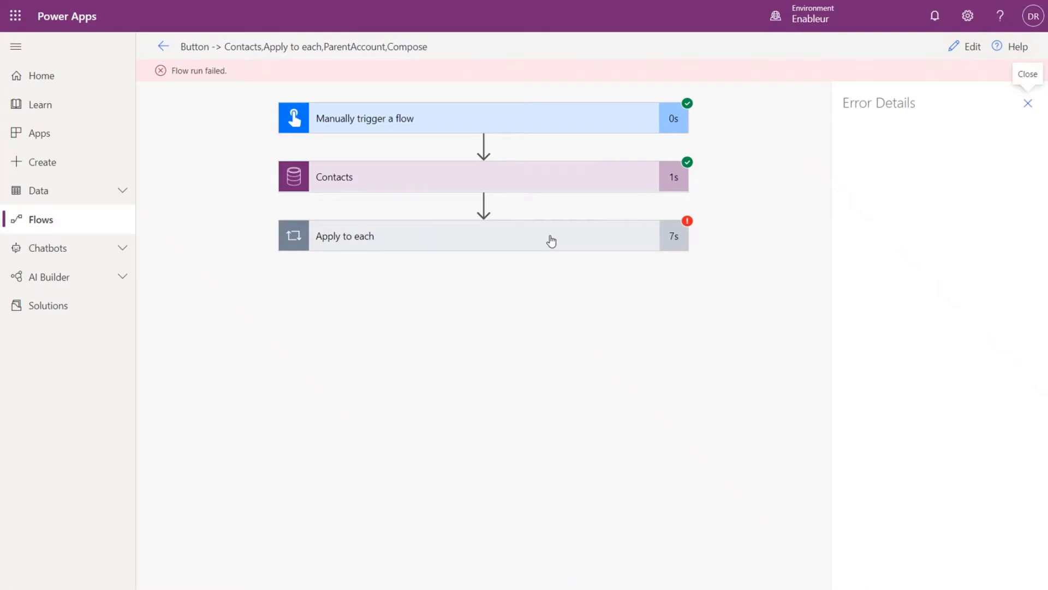
# Inspect the Apply to each loop's failed iteration and step back to iteration 12.
pyautogui.click(637, 241)
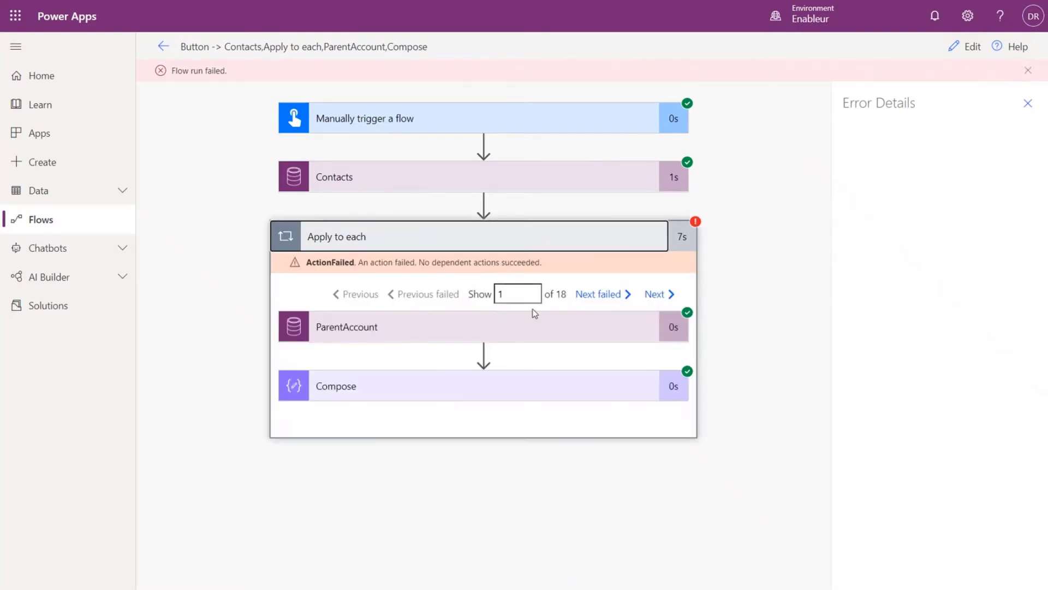
pyautogui.click(600, 297)
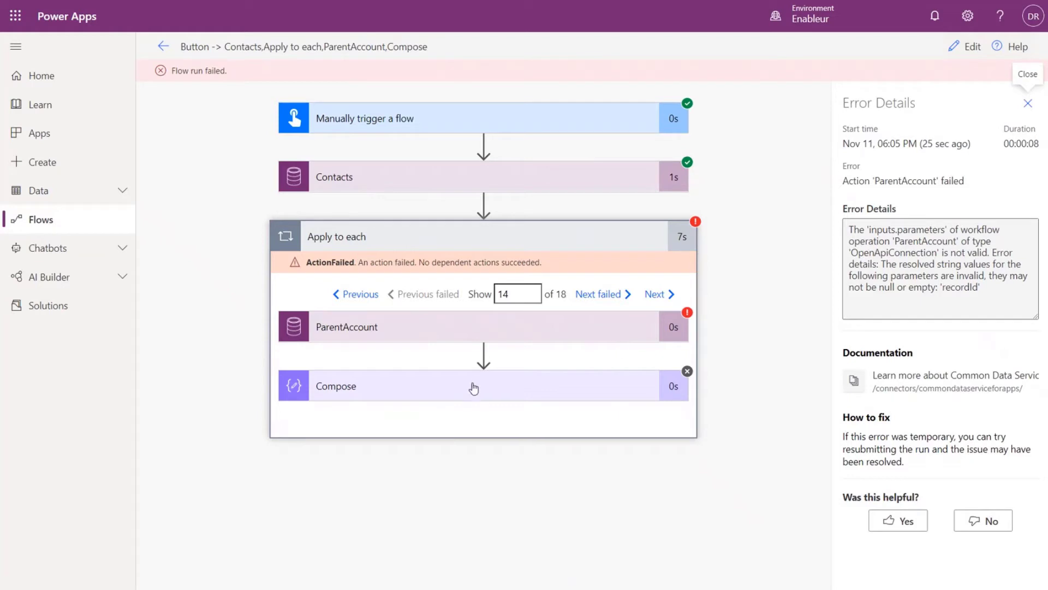
pyautogui.click(355, 297)
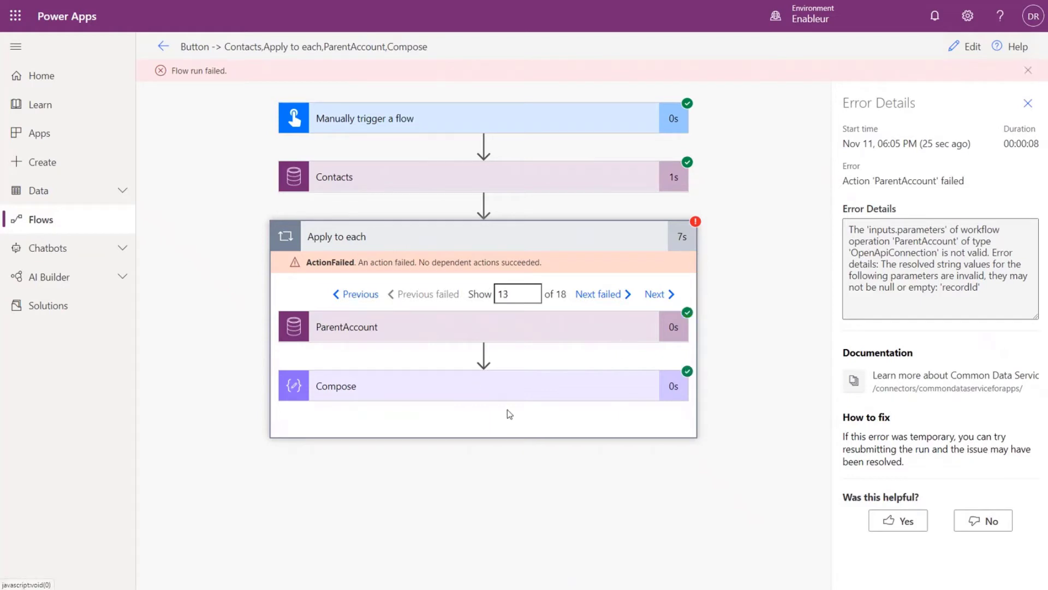
# Step back through iterations and inspect the Compose step's composed output.
pyautogui.click(355, 294)
pyautogui.click(355, 293)
pyautogui.click(595, 393)
pyautogui.scroll(-3, 592, 391)
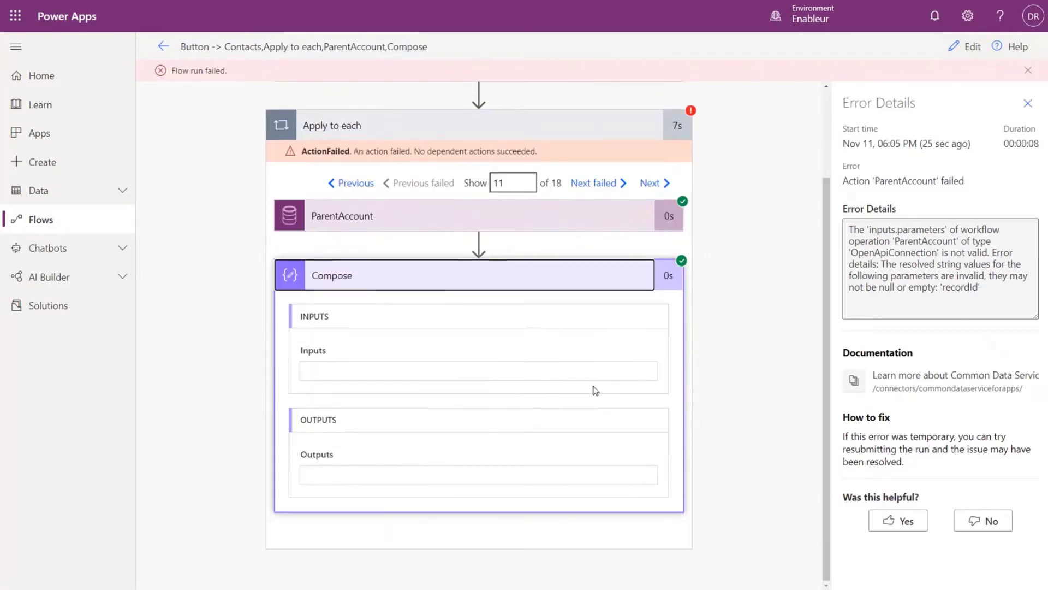
pyautogui.moveTo(356, 447)
pyautogui.mouseDown()
pyautogui.moveTo(498, 440)
pyautogui.moveTo(486, 442)
pyautogui.moveTo(489, 456)
pyautogui.moveTo(360, 460)
pyautogui.mouseUp()
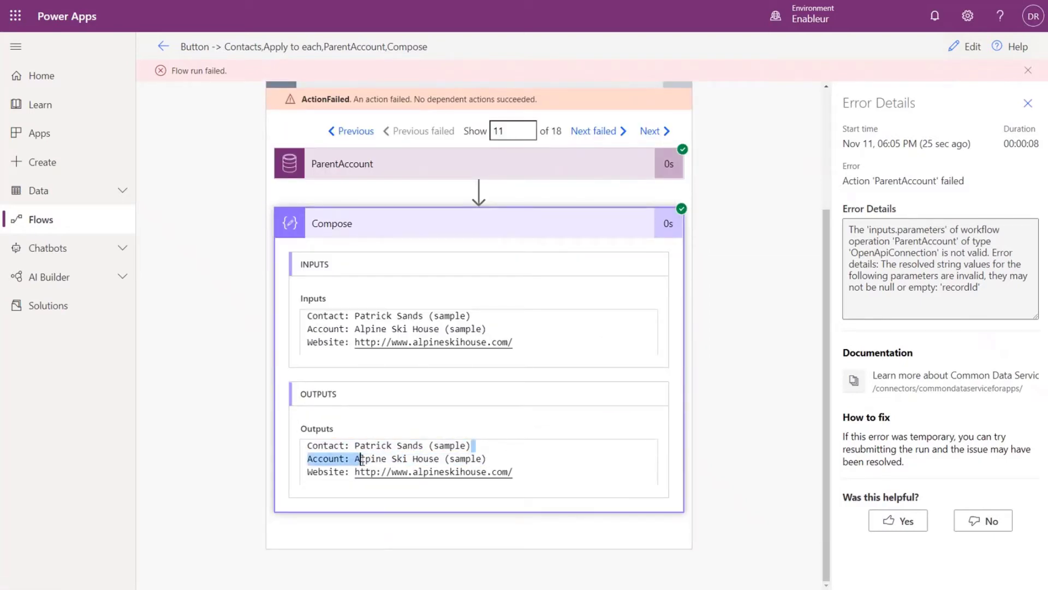
pyautogui.click(515, 472)
# Jump to iteration 1, close Error Details, and expand the Contacts step's inputs and outputs.
pyautogui.click(523, 139)
pyautogui.press('BackSpace')
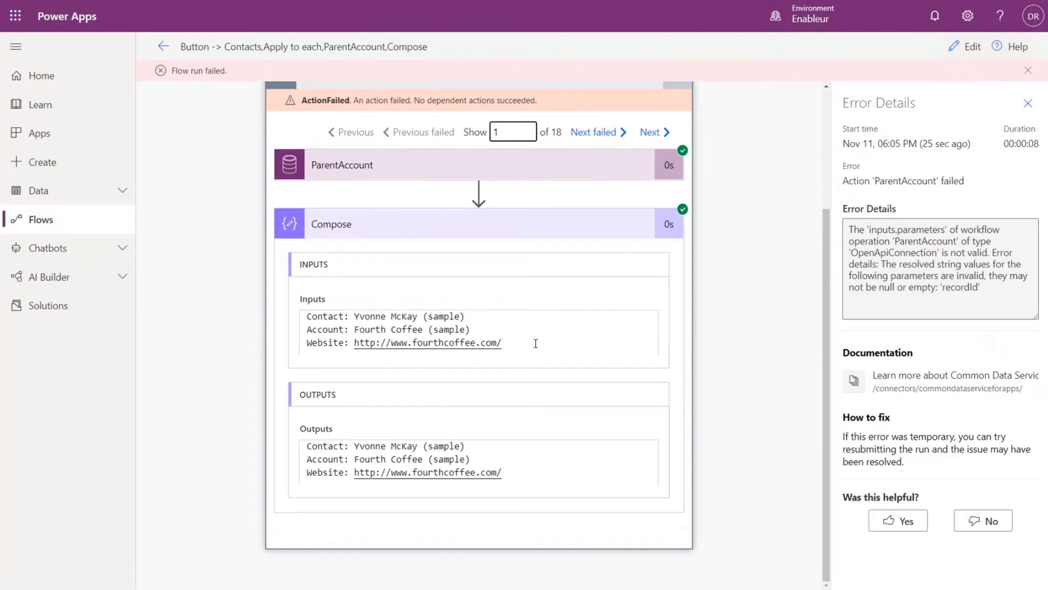
pyautogui.click(1028, 103)
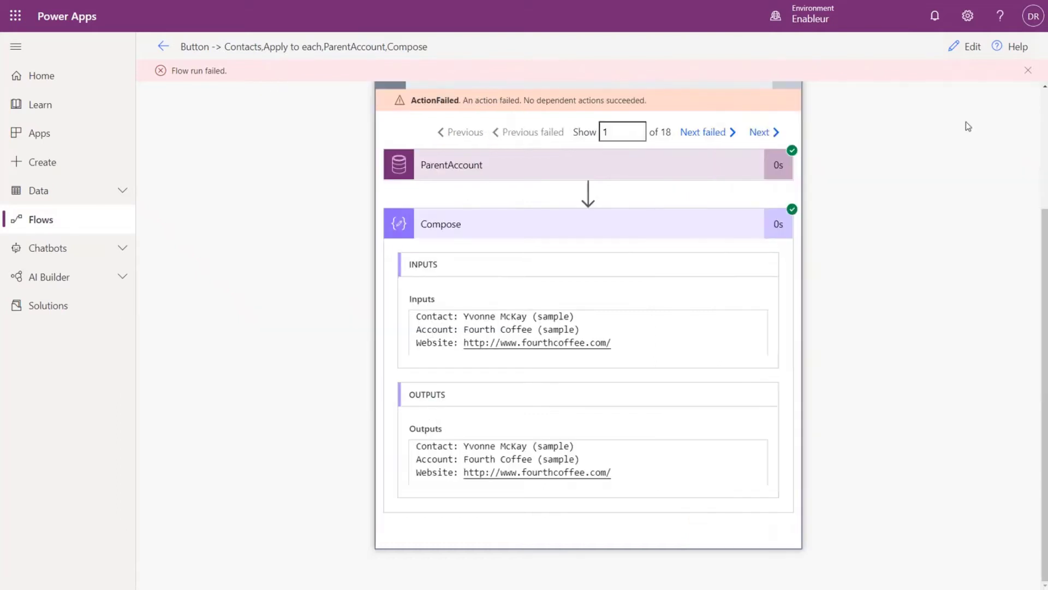
pyautogui.click(615, 221)
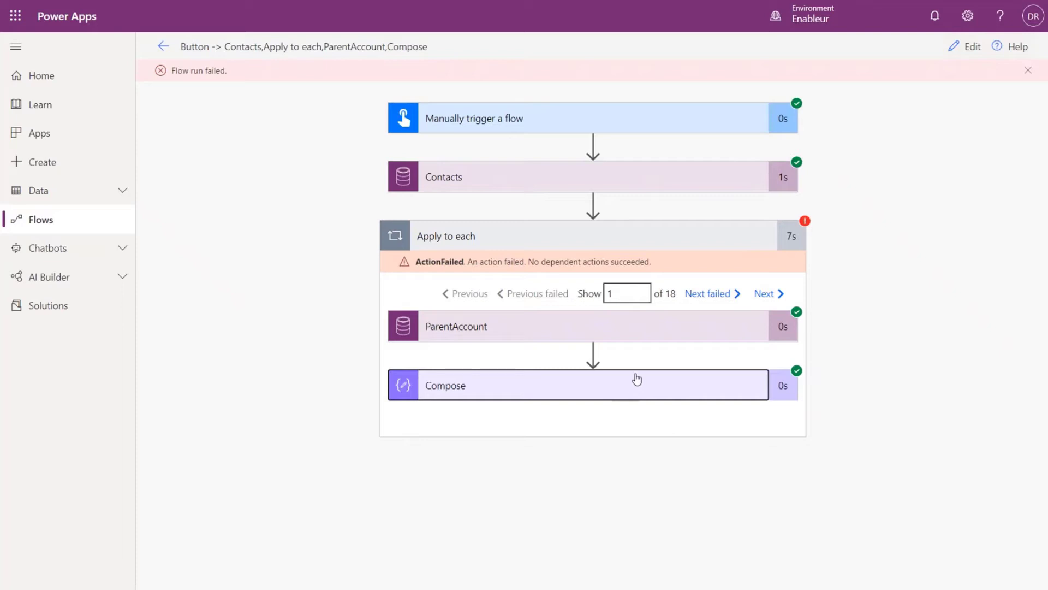
pyautogui.click(527, 177)
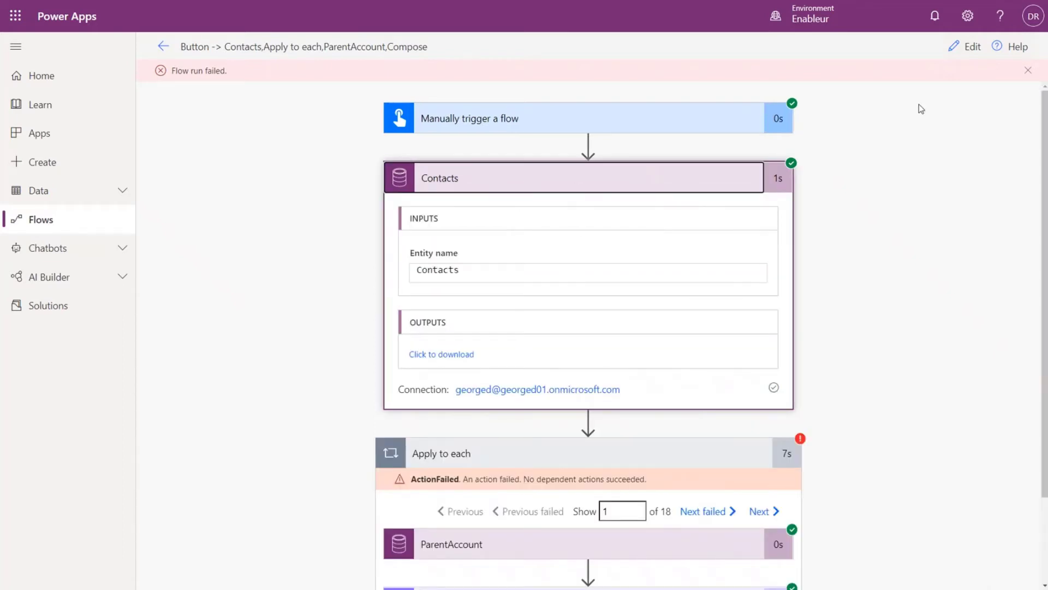
# Return to editing and place the cursor in the Contacts step's Expand Query field.
pyautogui.click(965, 46)
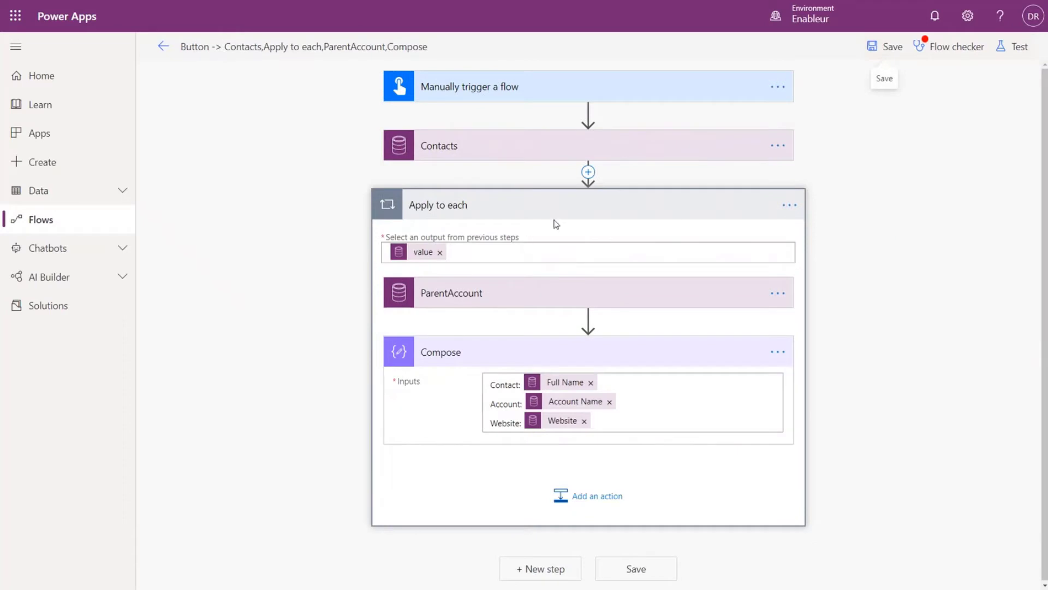
pyautogui.click(549, 157)
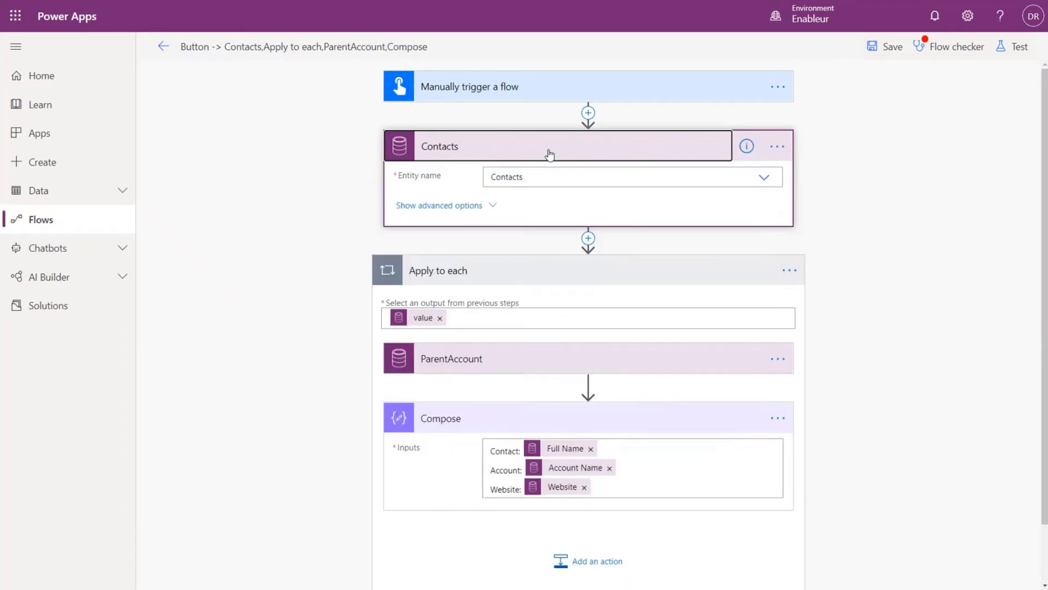
pyautogui.click(469, 206)
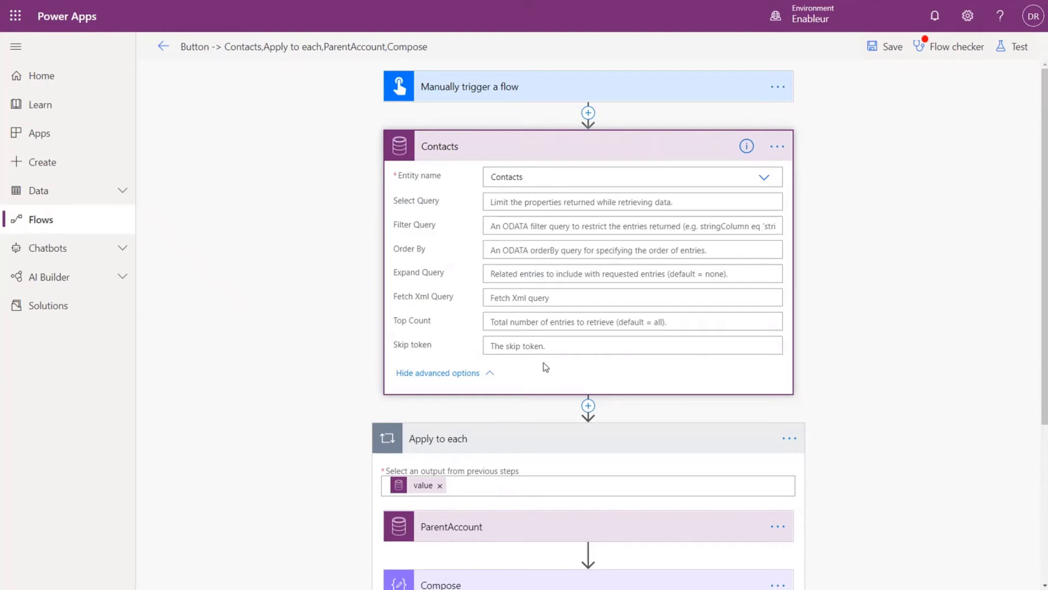
pyautogui.click(491, 273)
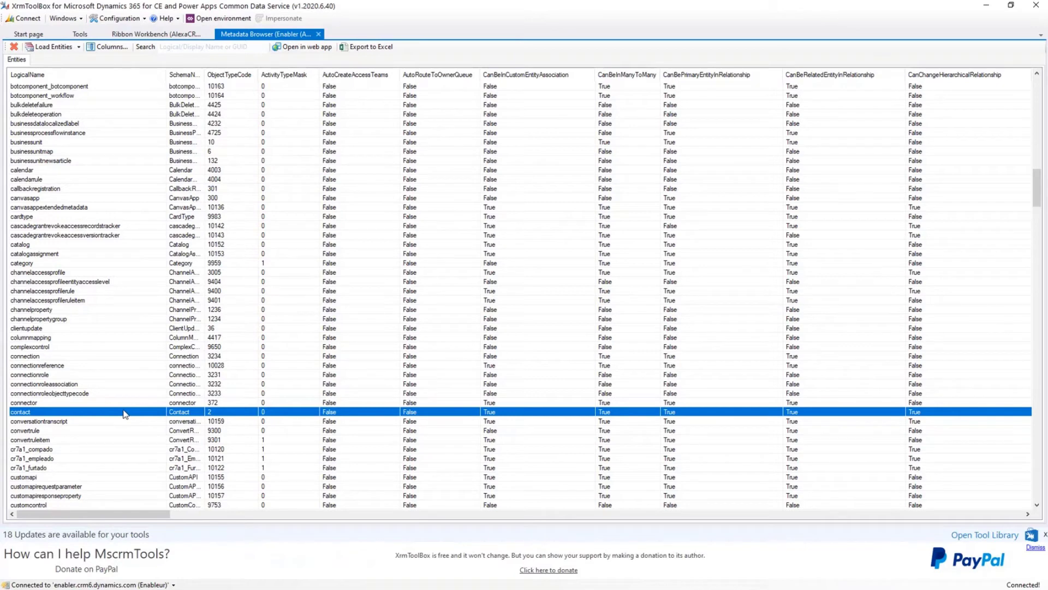
# List the contact entity's ManyToOne relationships sorted by SchemaName, comparing contact_customer_accounts and contact_customer_contacts.
pyautogui.doubleClick(46, 414)
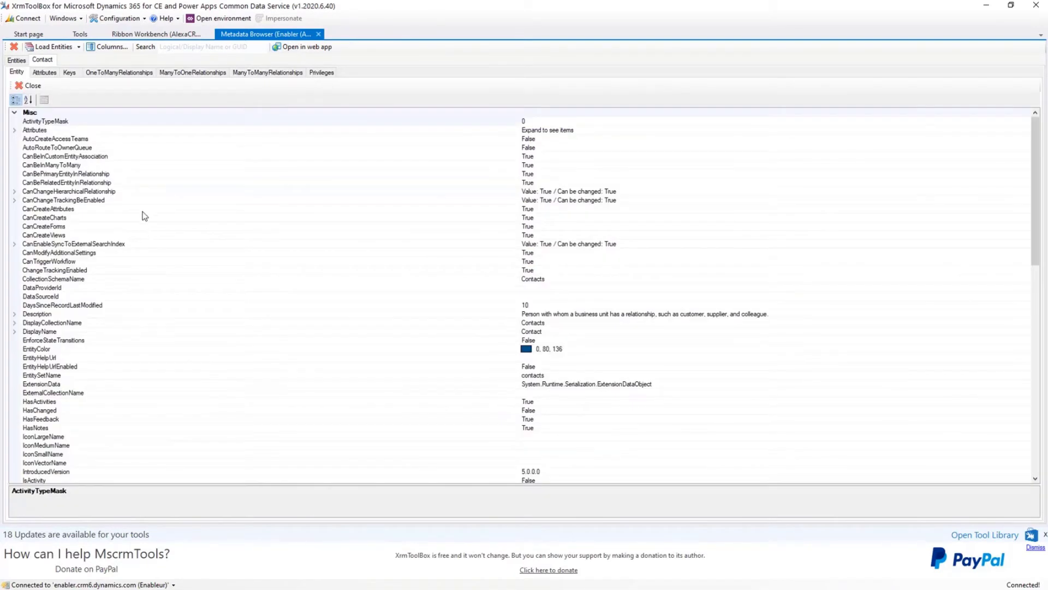
pyautogui.click(46, 72)
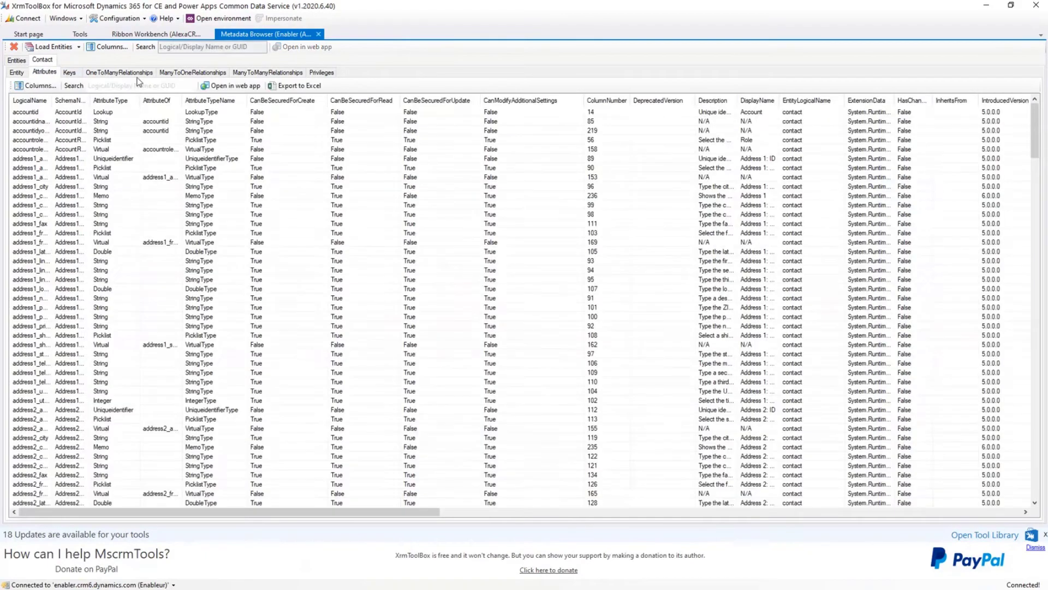
pyautogui.click(167, 72)
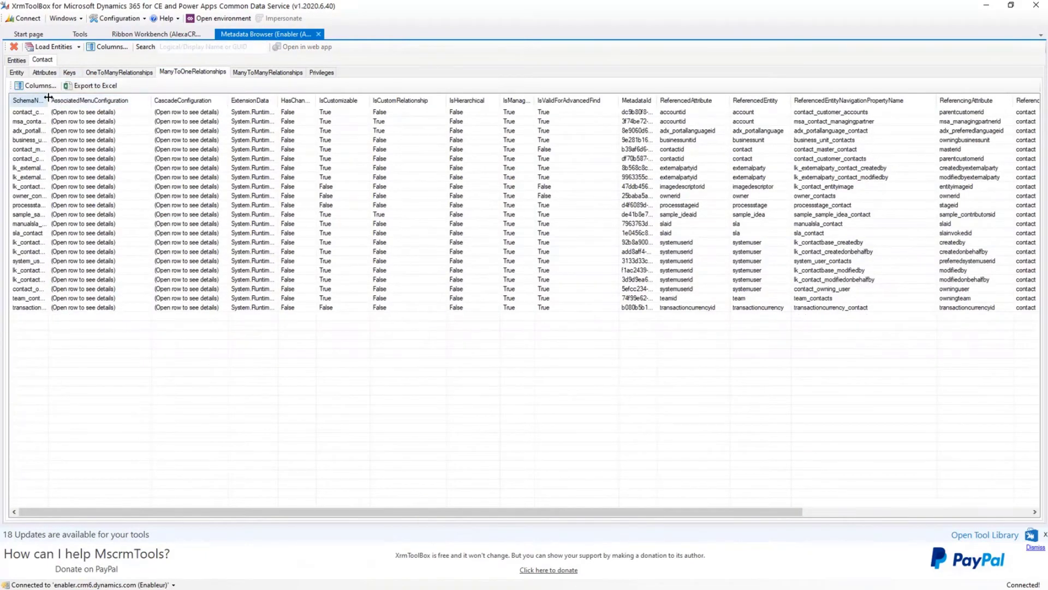
pyautogui.doubleClick(48, 97)
pyautogui.click(49, 100)
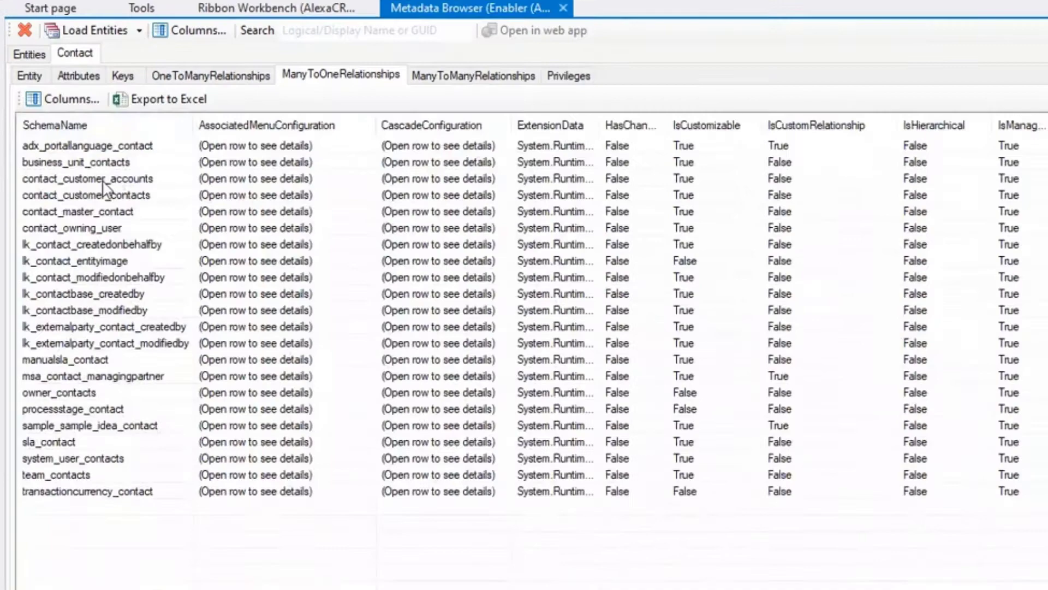
pyautogui.click(103, 179)
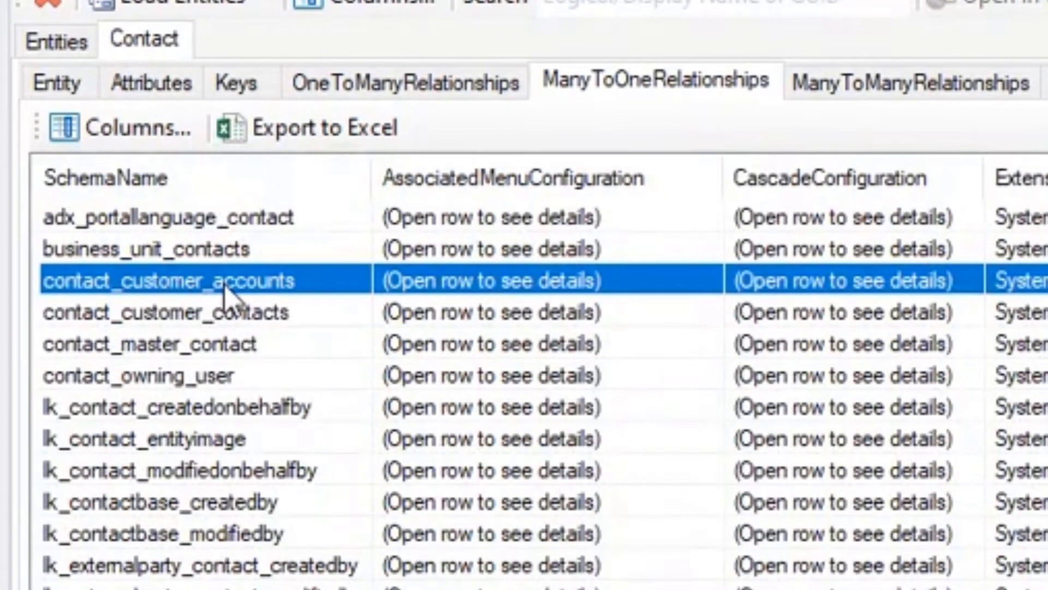
pyautogui.click(172, 319)
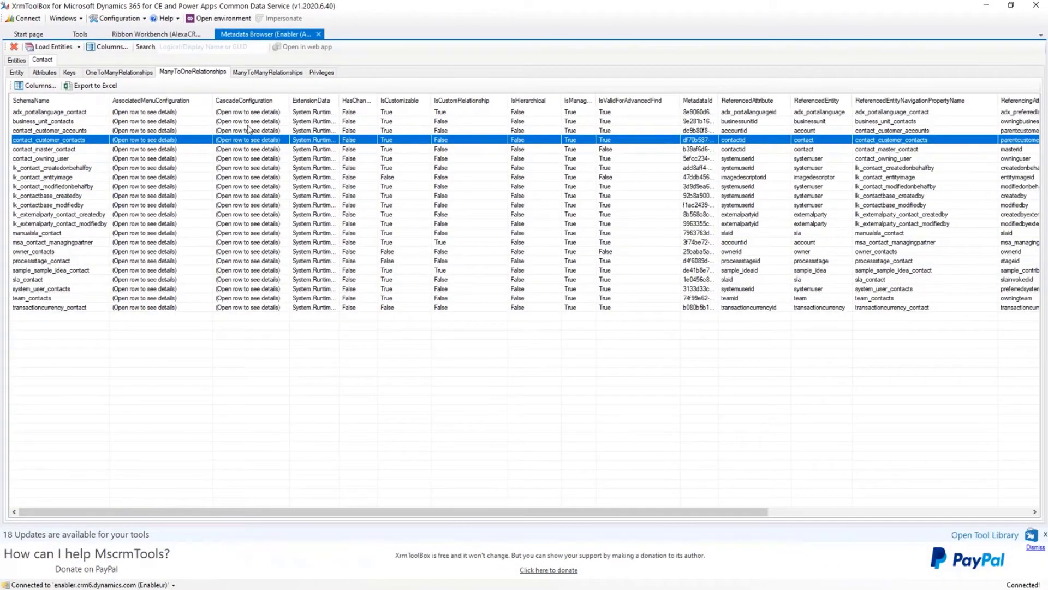
# Open contact_customer_accounts and select its navigation property name parentcustomerid_account.
pyautogui.click(71, 132)
pyautogui.doubleClick(71, 132)
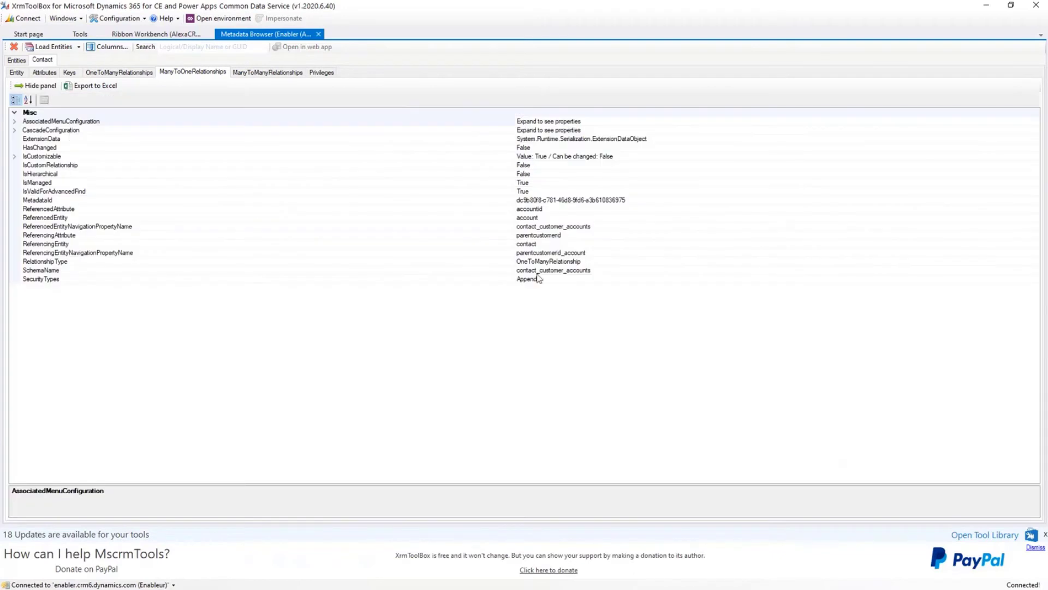
pyautogui.click(574, 252)
pyautogui.doubleClick(588, 251)
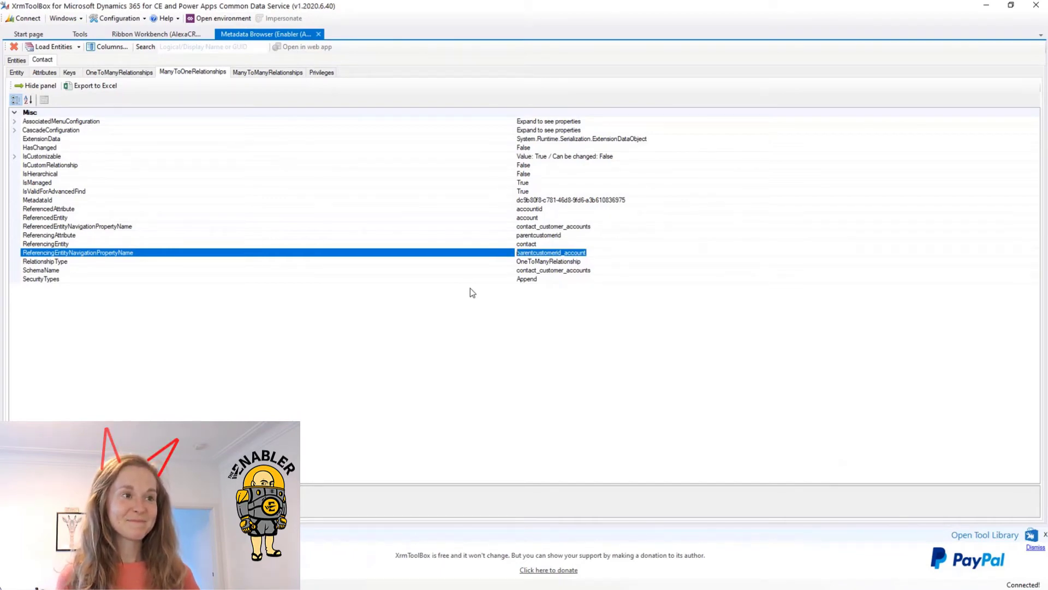
# Switch from the flow editor to the Portal Management My Active Contacts list.
pyautogui.hotkey('alt', 'Tab')
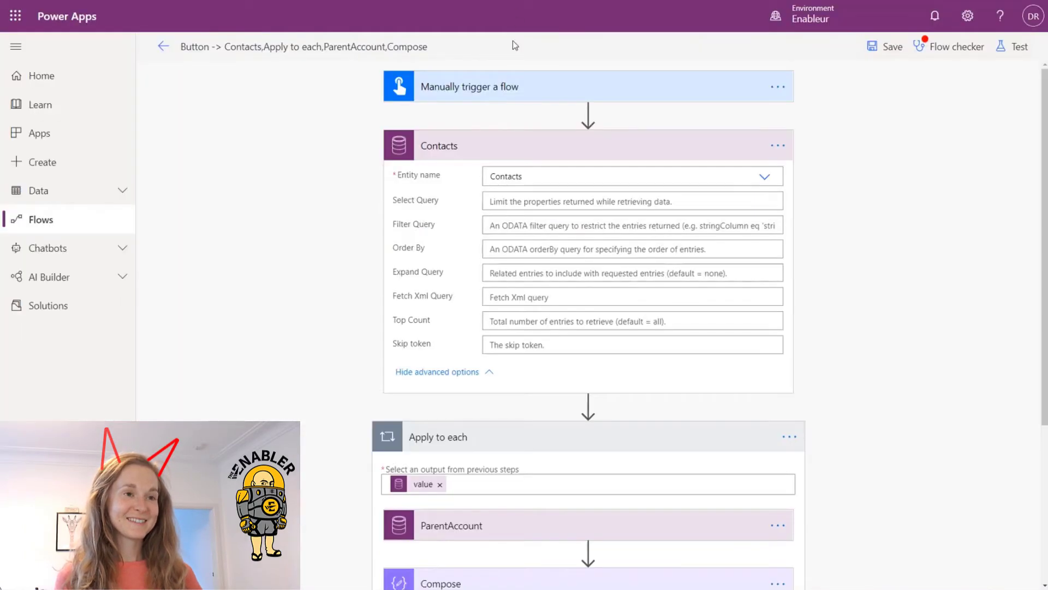
pyautogui.hotkey('alt', 'Tab')
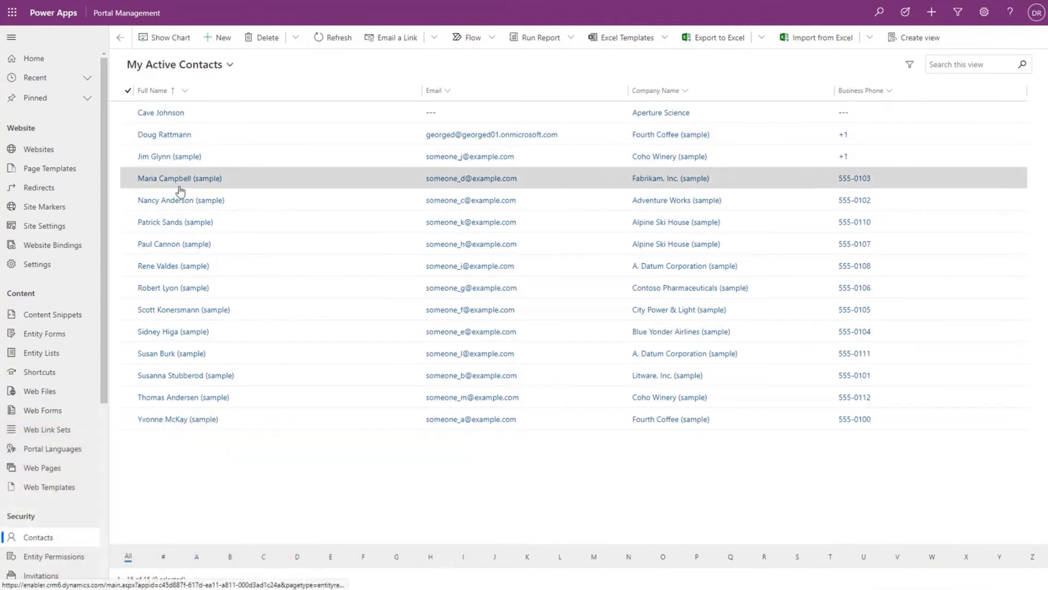
# Open the Fourth Coffee (sample) contact, check its Company Name lookup, and launch Level up form tools.
pyautogui.click(187, 420)
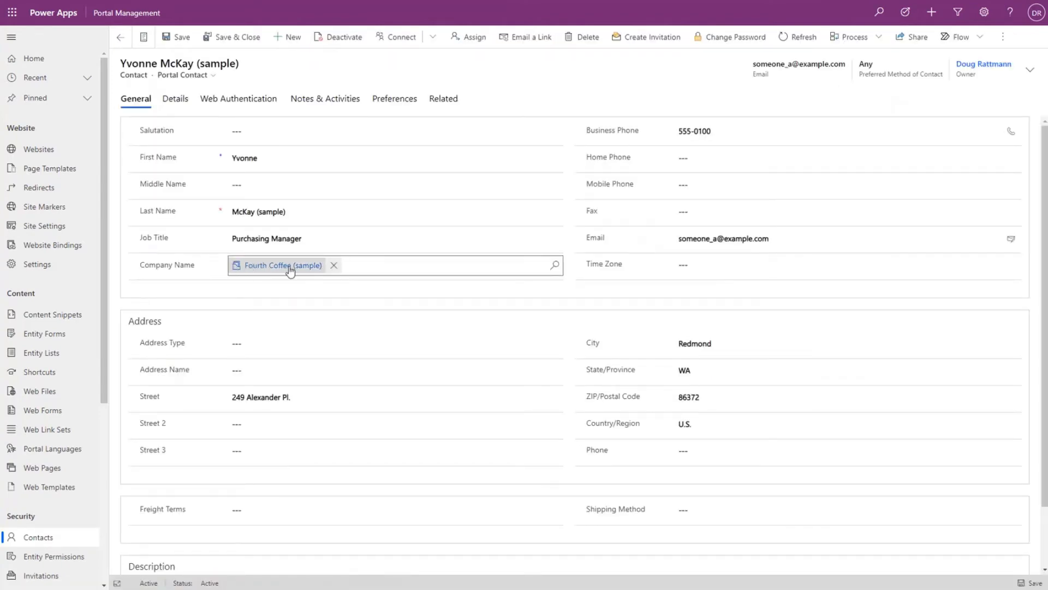
pyautogui.click(556, 267)
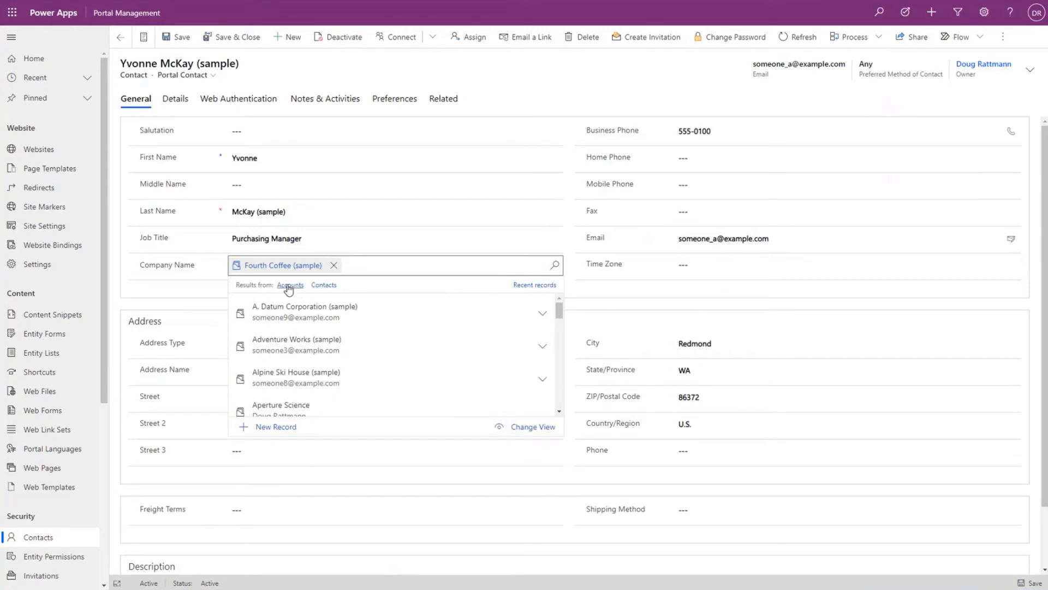
pyautogui.click(472, 267)
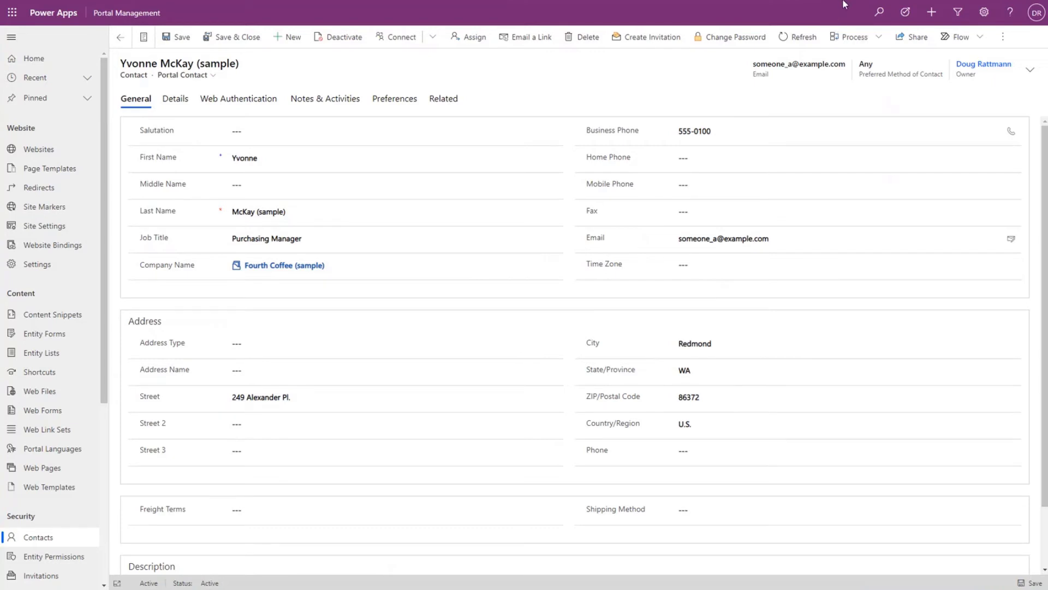
pyautogui.moveTo(856, 5)
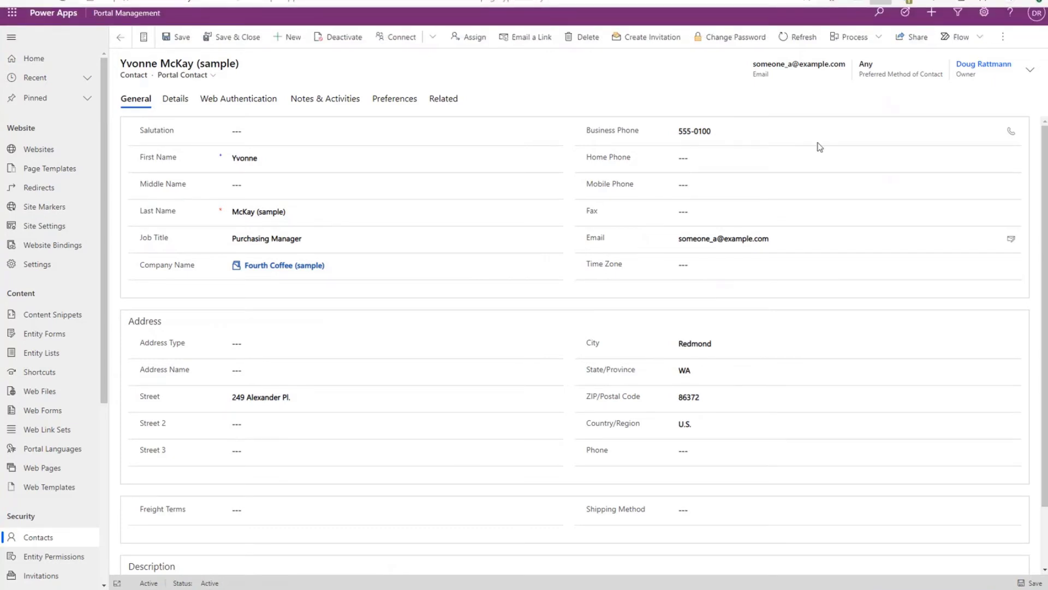
pyautogui.hotkey('ctrl', 'shift', 'l')
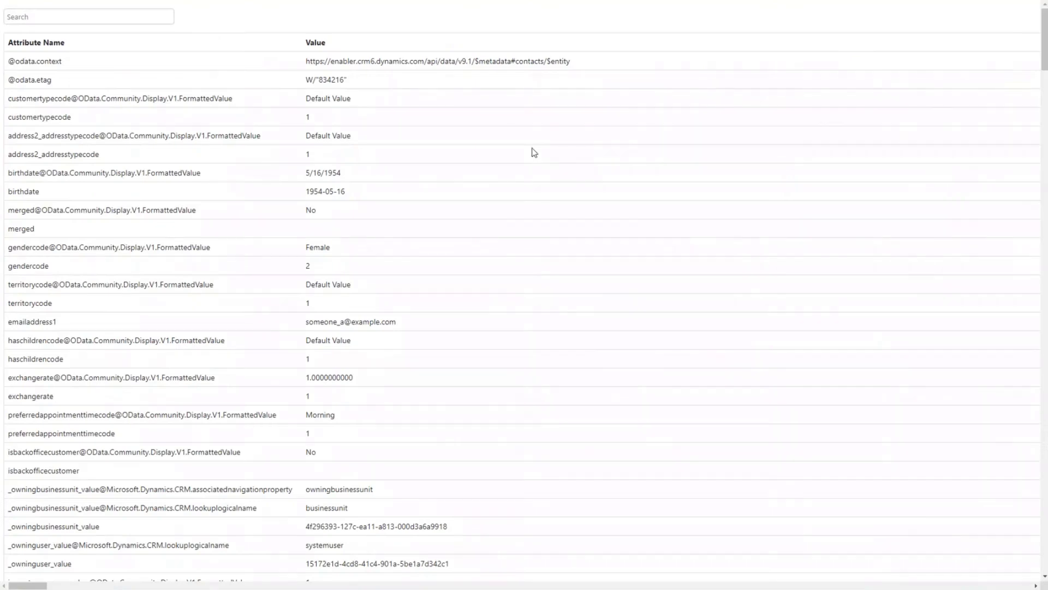
# Find the Fourth Coffee field in All Fields and copy its navigation property parentcustomerid_account.
pyautogui.scroll(-5, 535, 171)
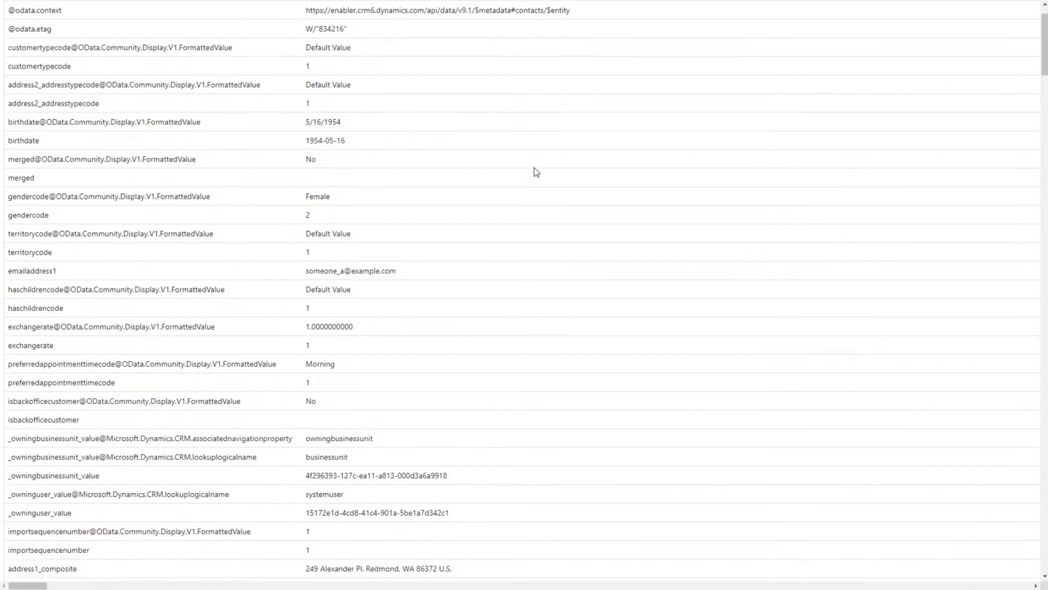
pyautogui.hotkey('ctrl', 'f')
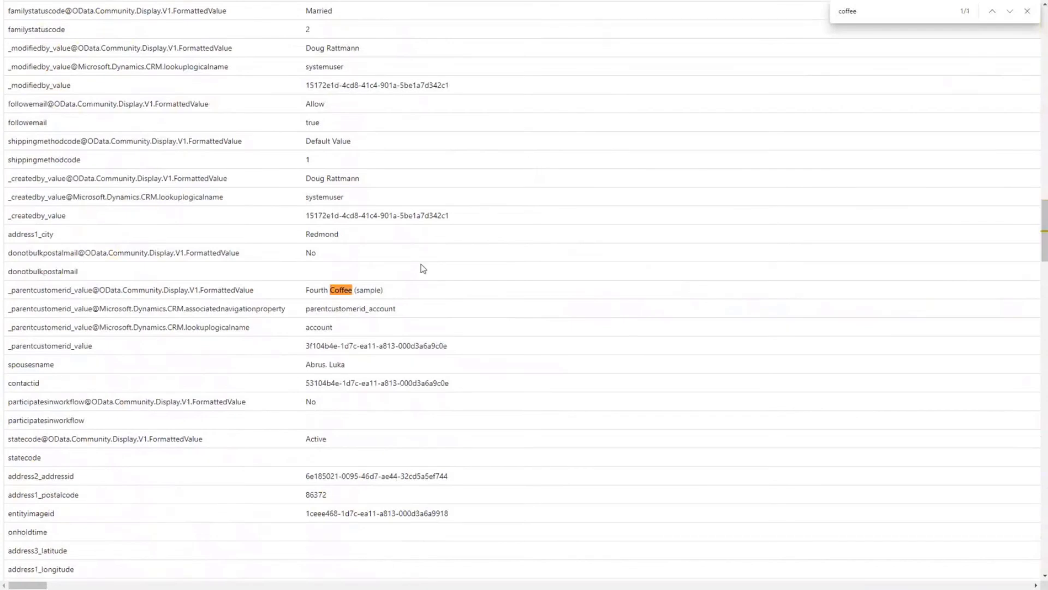
pyautogui.moveTo(307, 308); pyautogui.dragTo(418, 317)
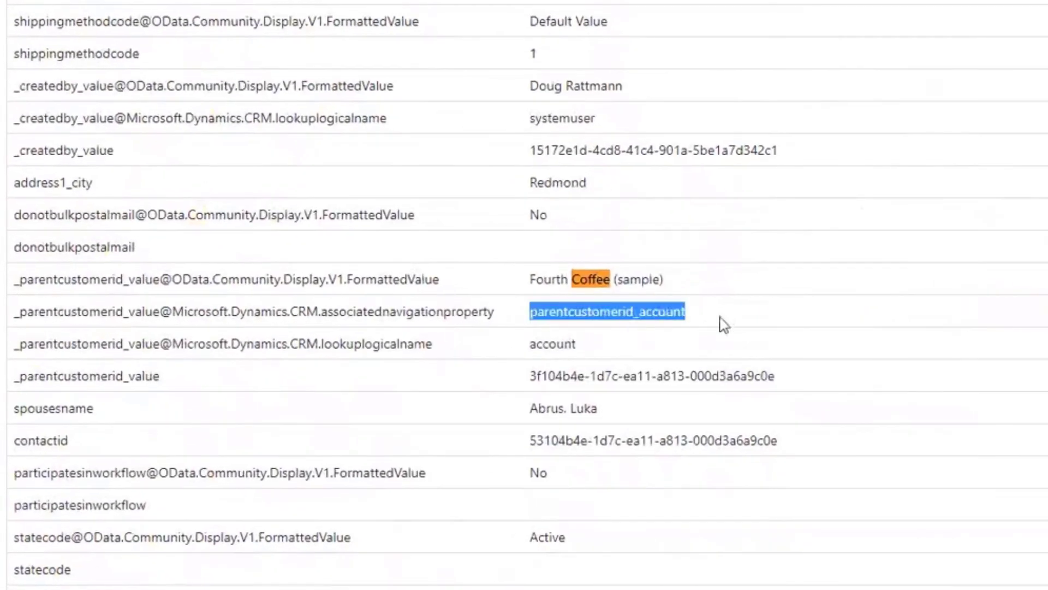
pyautogui.moveTo(498, 315); pyautogui.dragTo(18, 318)
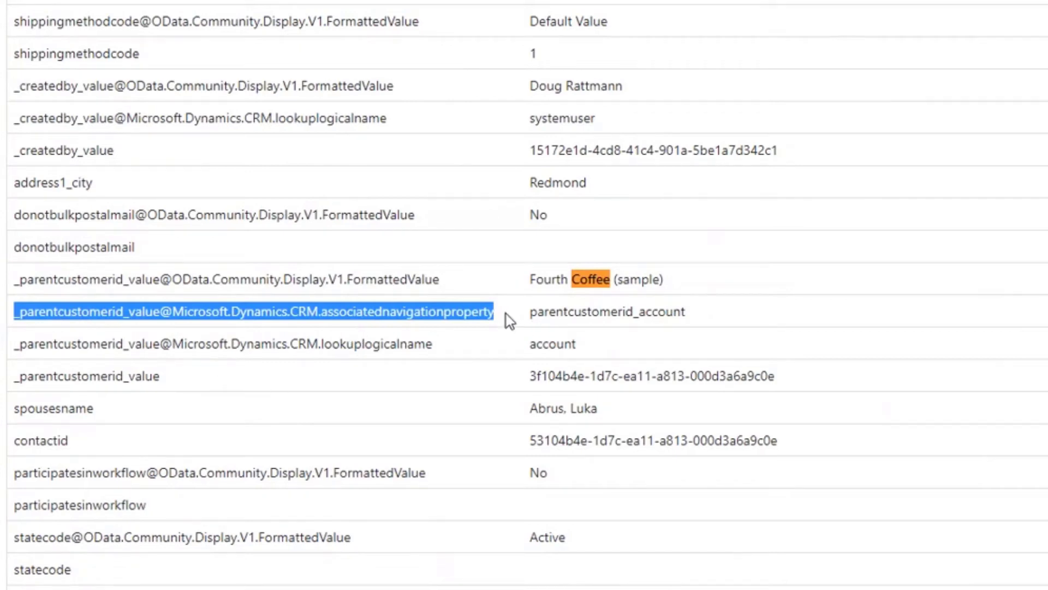
pyautogui.moveTo(385, 312); pyautogui.dragTo(378, 318)
pyautogui.moveTo(689, 313); pyautogui.dragTo(533, 312)
pyautogui.hotkey('ctrl', 'c')
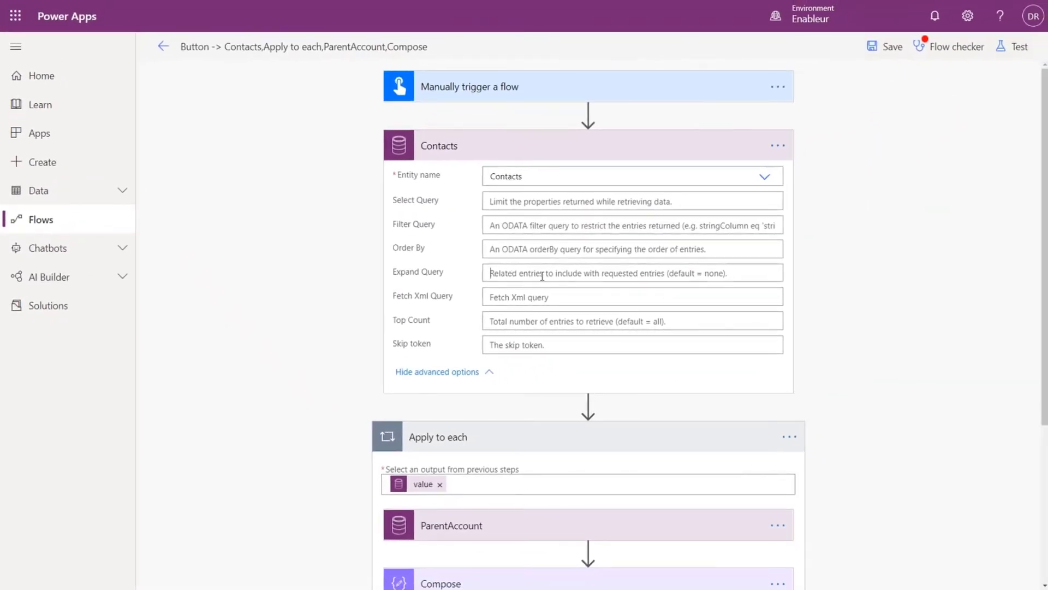
# Set the Contacts step's Expand Query to parentcustomerid_account.
pyautogui.click(686, 274)
pyautogui.hotkey('ctrl', 'v')
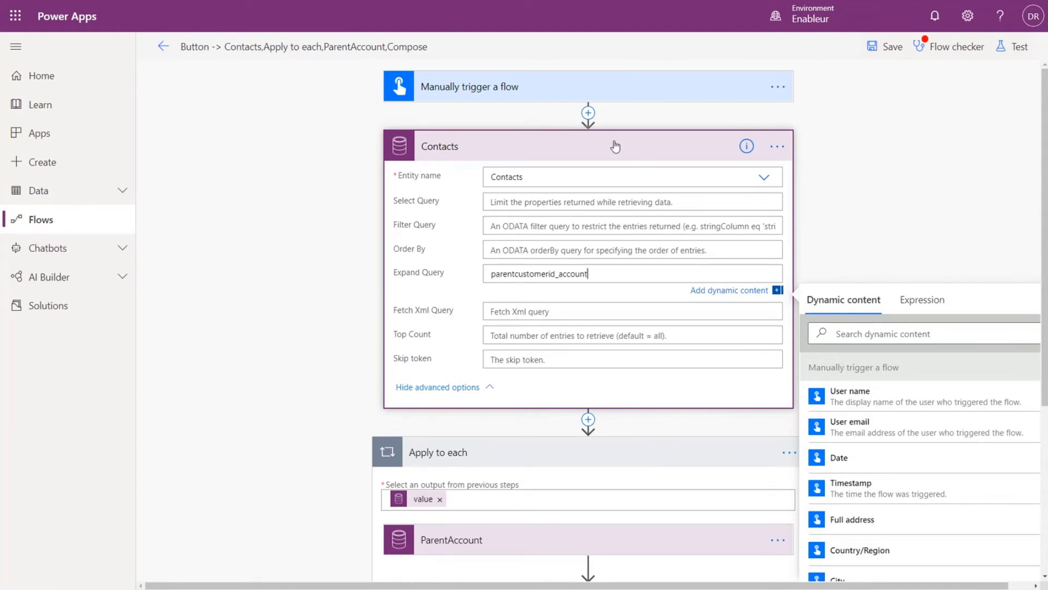
pyautogui.scroll(-4, 570, 312)
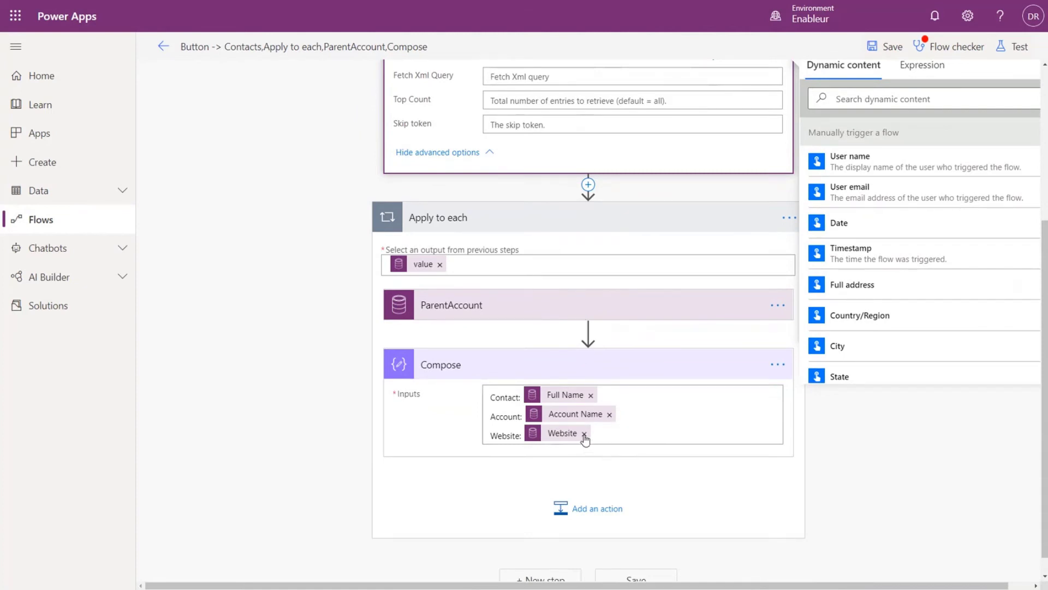
# Remove the Account Name and Website tokens from Compose, keeping only Contact: Full Name.
pyautogui.click(609, 414)
pyautogui.click(555, 413)
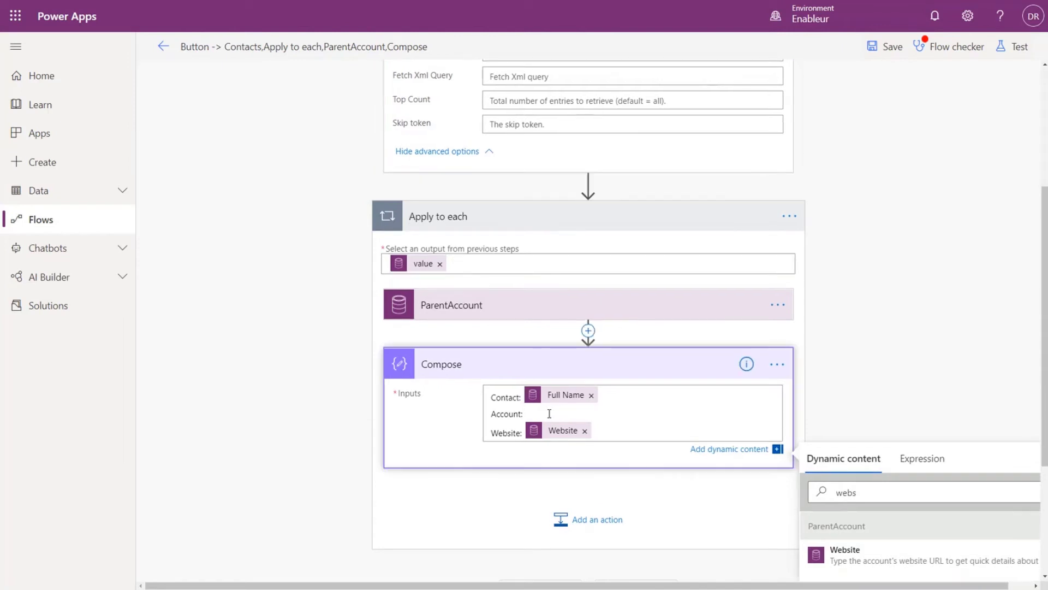
pyautogui.click(584, 431)
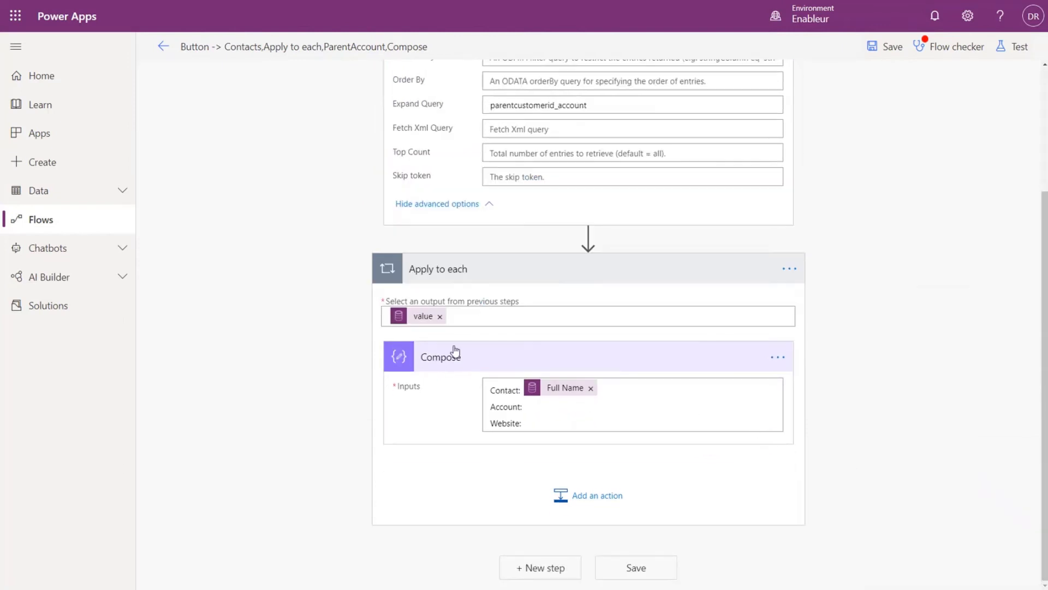
pyautogui.scroll(3, 685, 365)
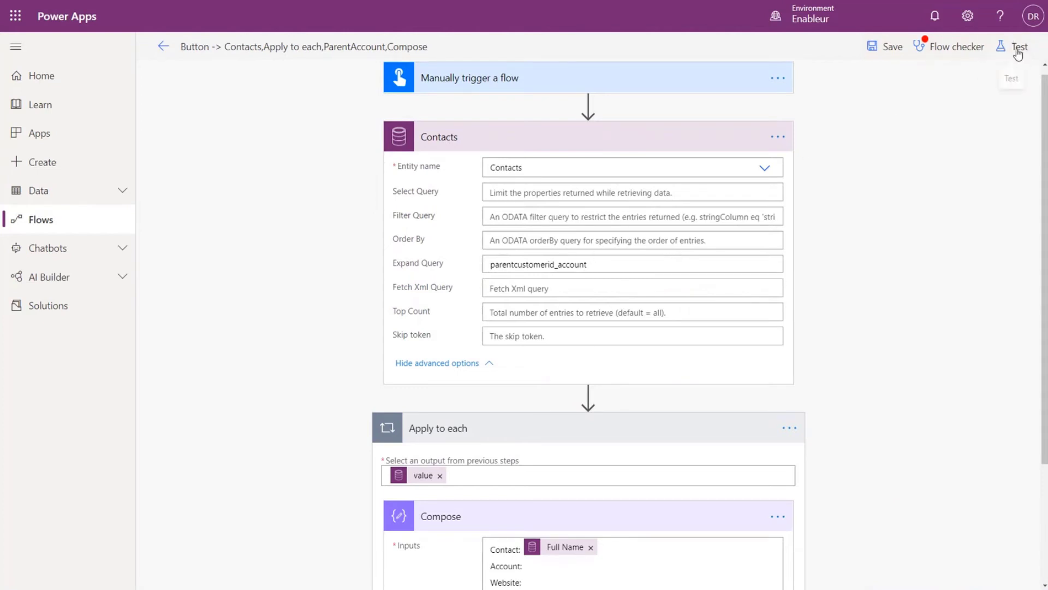
# Save and test-run the flow, then open the Contacts step's run details.
pyautogui.click(1018, 53)
pyautogui.click(873, 142)
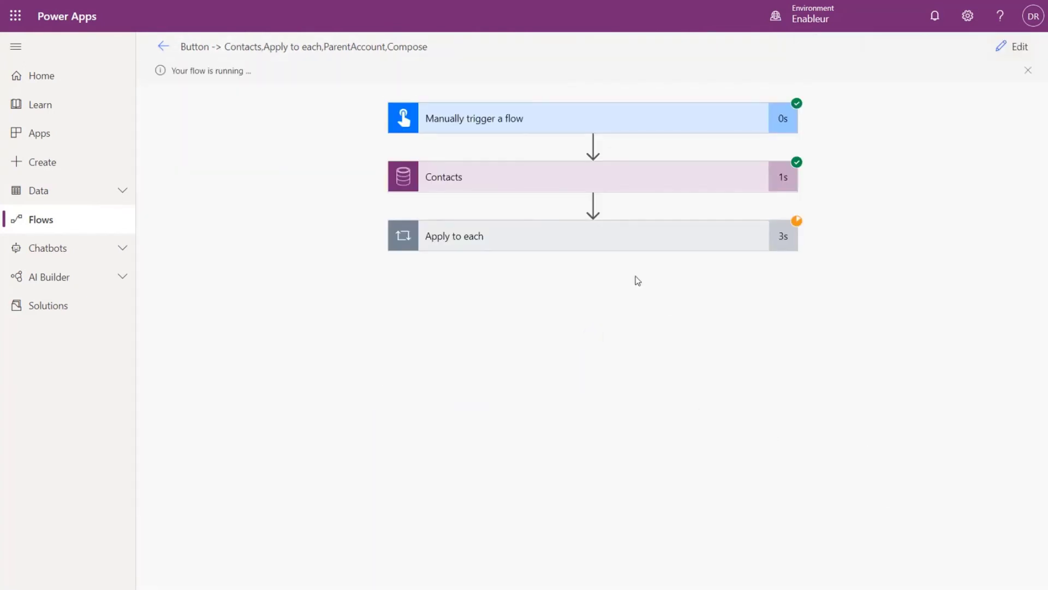
pyautogui.click(612, 189)
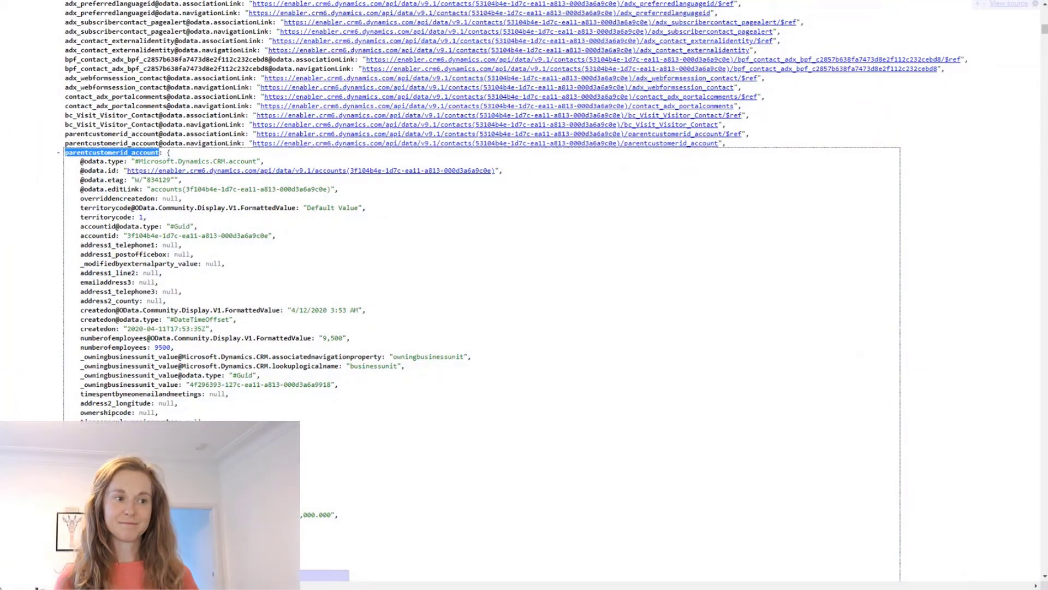
# Scroll the Contacts raw output to review websiteurl and name under parentcustomerid_account.
pyautogui.scroll(-15, 480, 218)
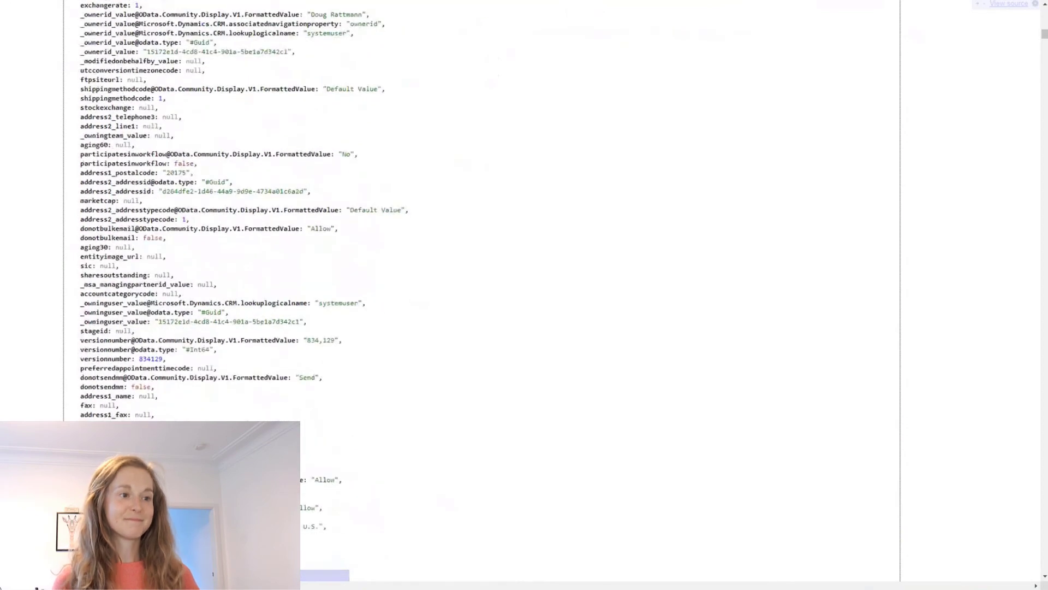
pyautogui.scroll(-15, 480, 219)
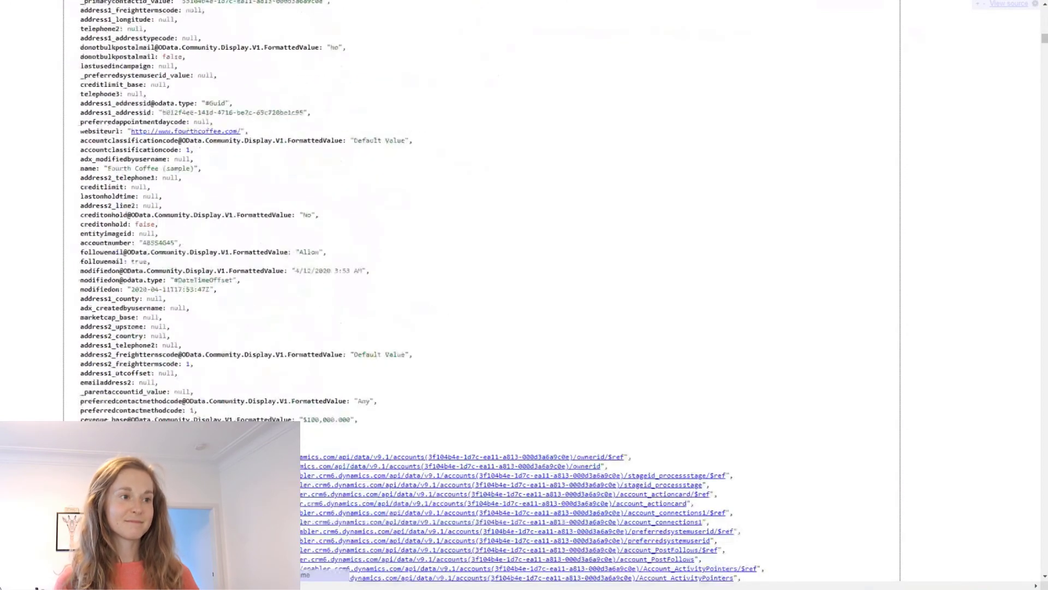
pyautogui.scroll(-3, 156, 292)
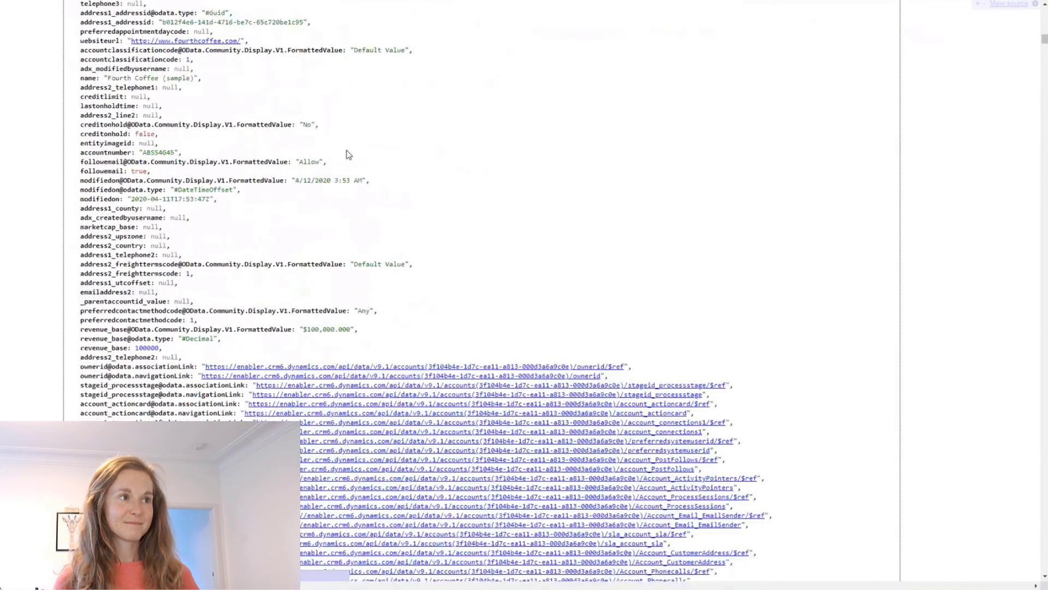
pyautogui.scroll(5, 397, 155)
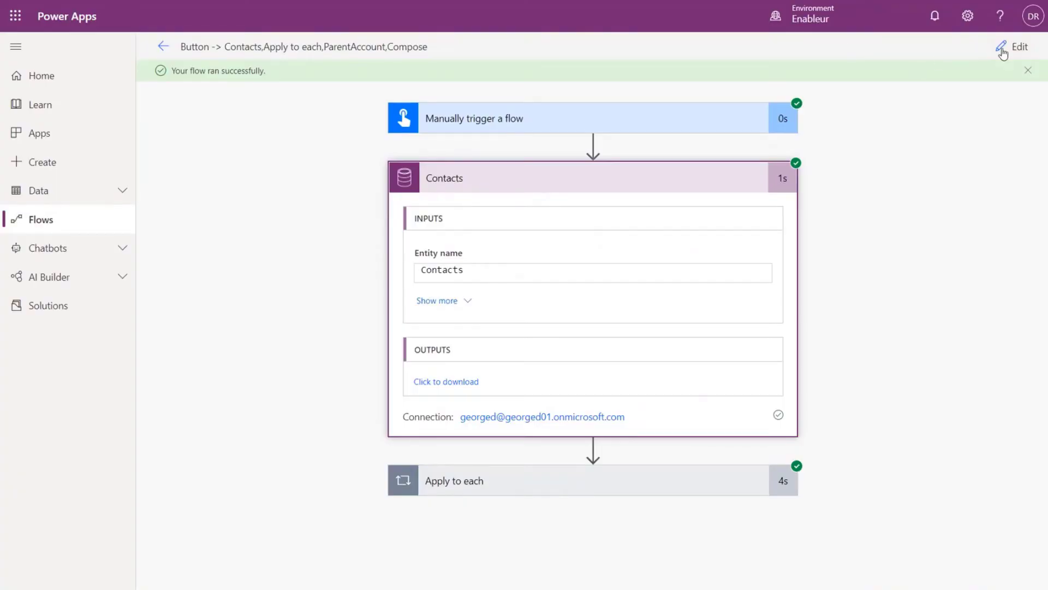
# Reopen the flow and set Compose's Account line to item()?['parentcustomerid_account/websiteurl'].
pyautogui.click(1004, 49)
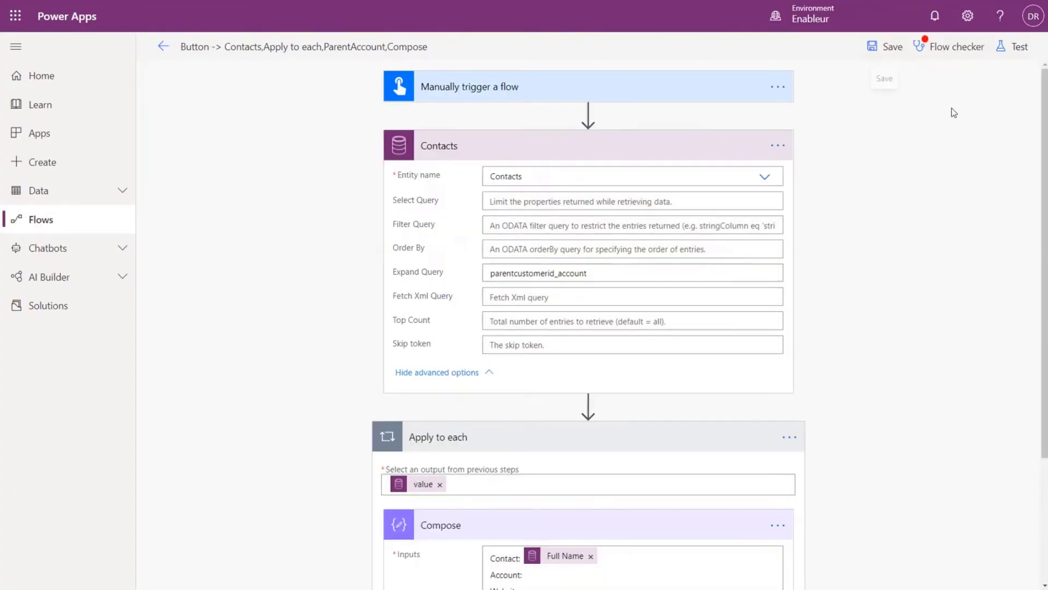
pyautogui.scroll(-3, 598, 407)
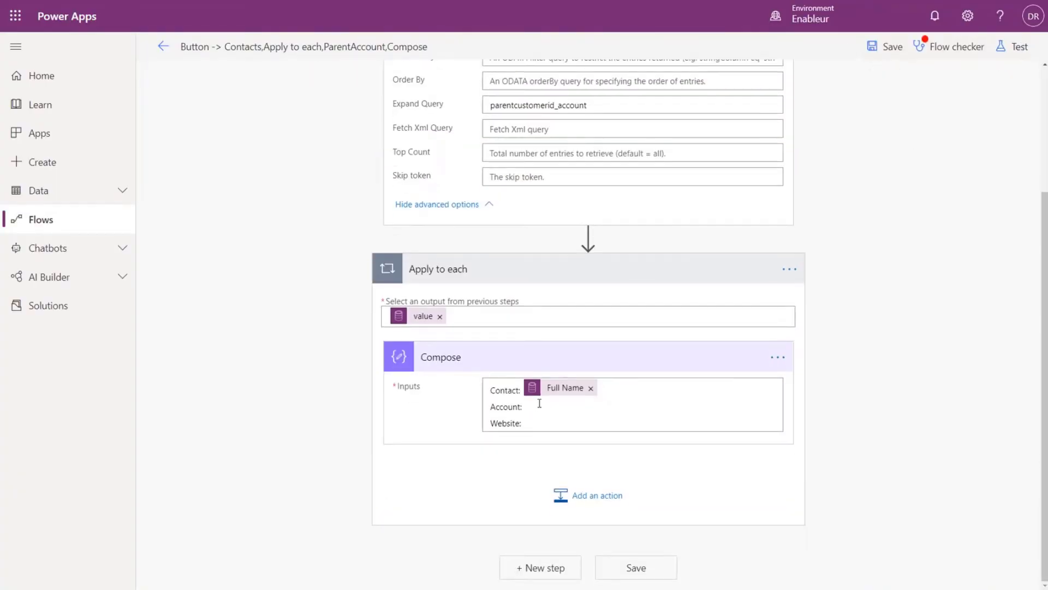
pyautogui.click(539, 404)
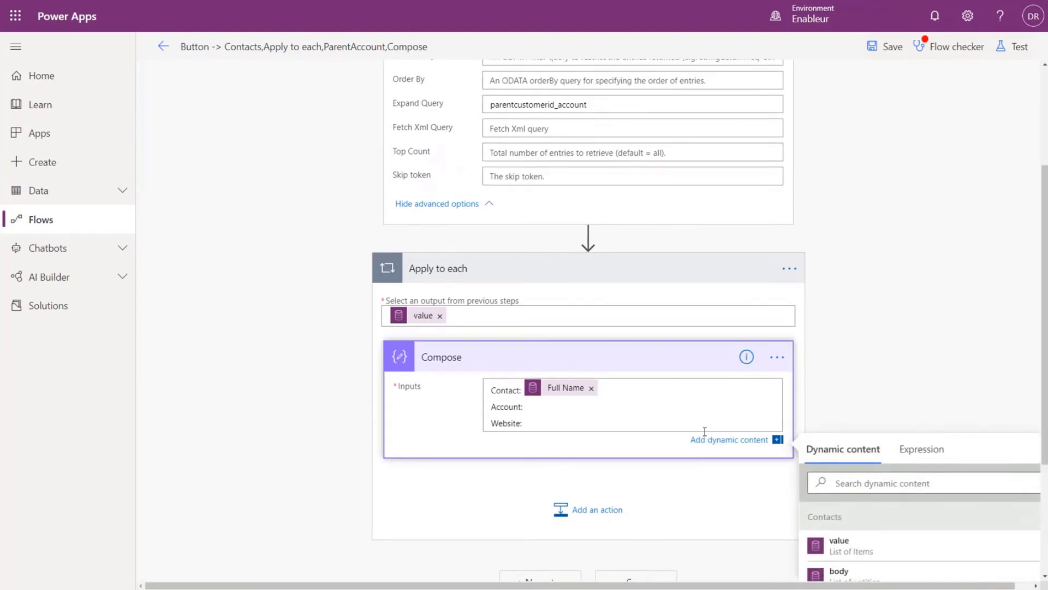
pyautogui.click(921, 448)
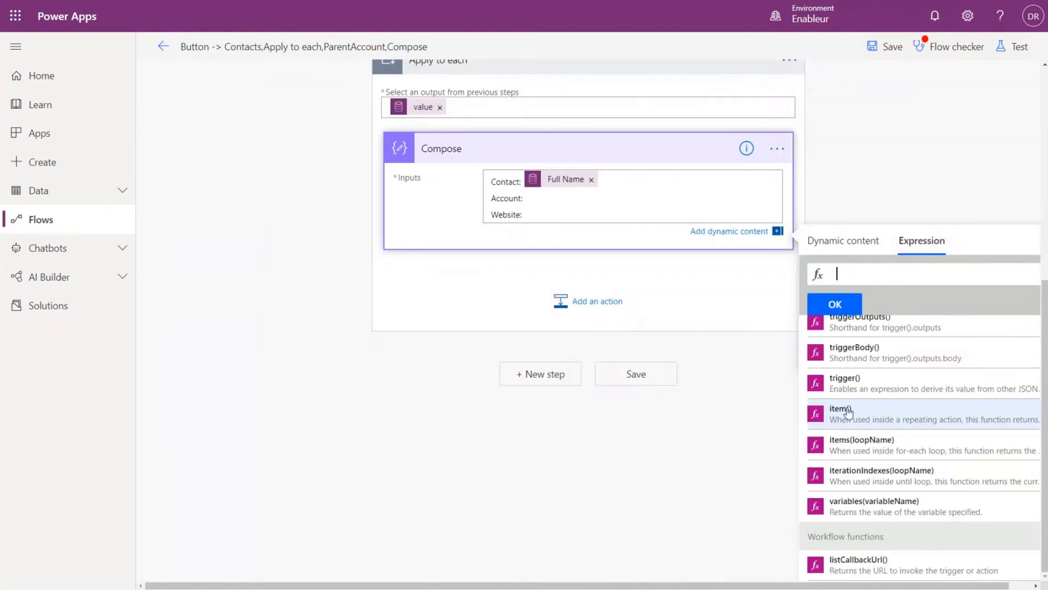
pyautogui.click(848, 412)
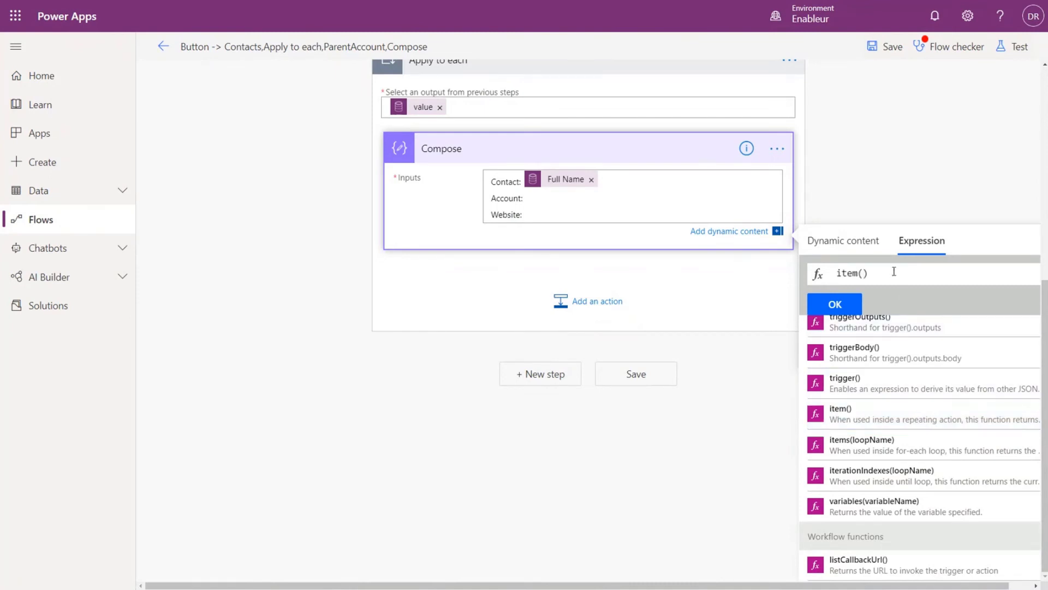
pyautogui.write("?['")
pyautogui.hotkey('ctrl', 'v')
pyautogui.write('/websiteurl')
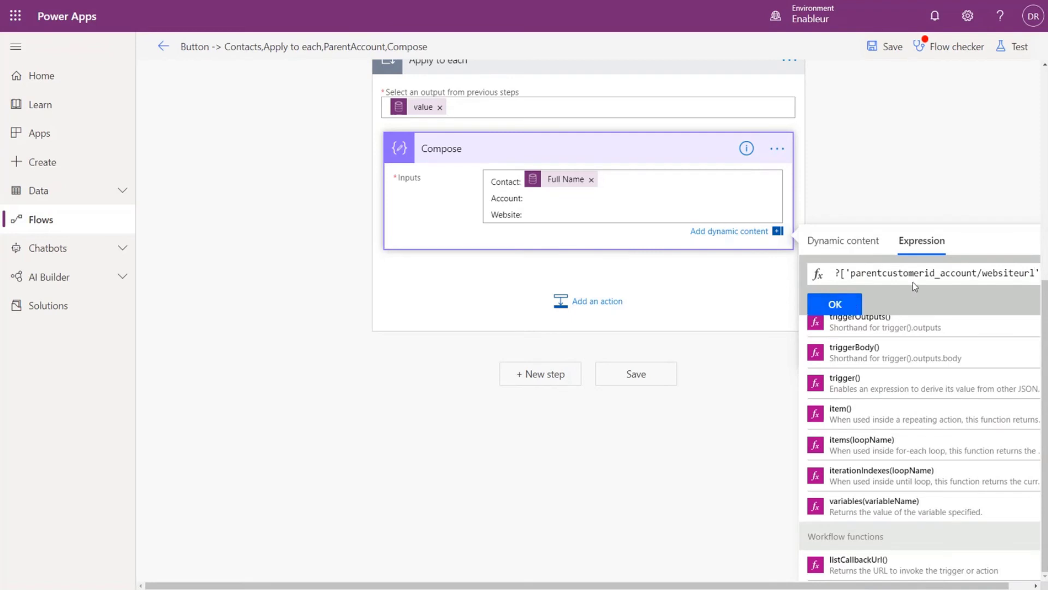
pyautogui.tripleClick(972, 274)
pyautogui.hotkey('ctrl', 'c')
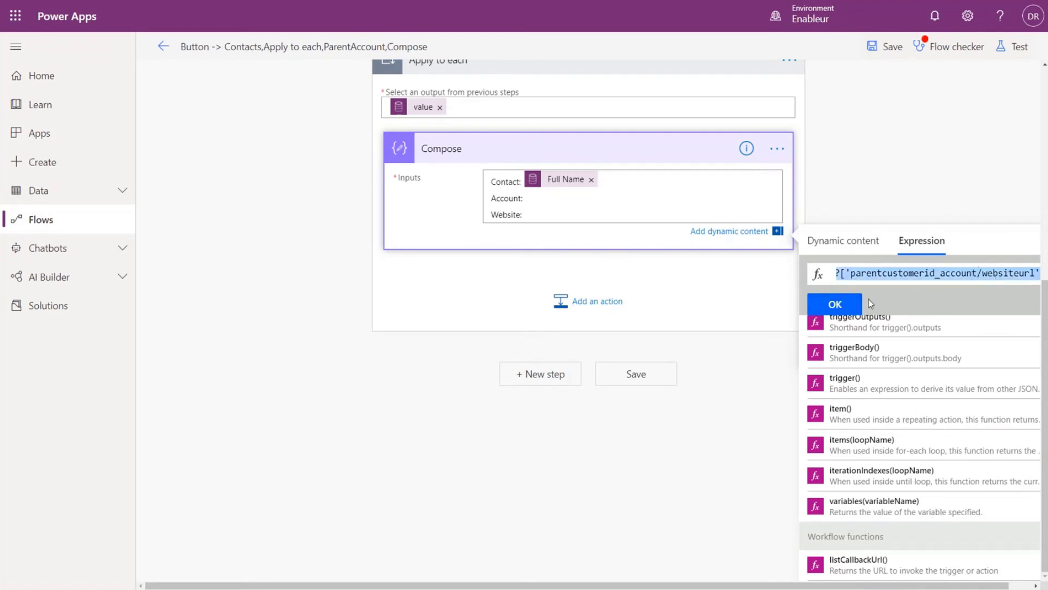
pyautogui.click(840, 311)
pyautogui.click(520, 239)
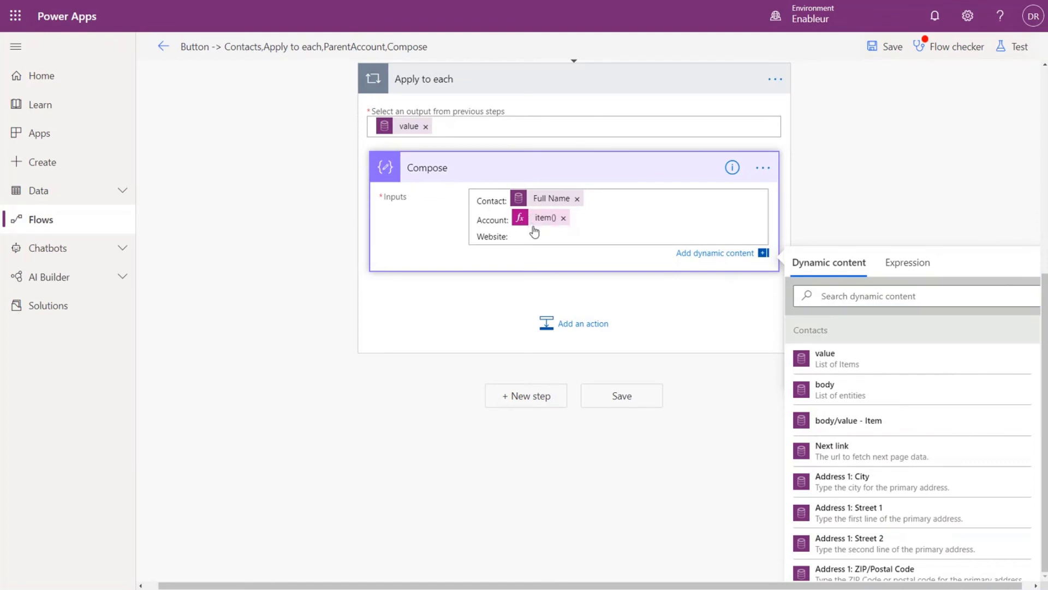
# Rename the Compose labels so the second line reads Website and the third Account:.
pyautogui.click(536, 225)
pyautogui.doubleClick(502, 221)
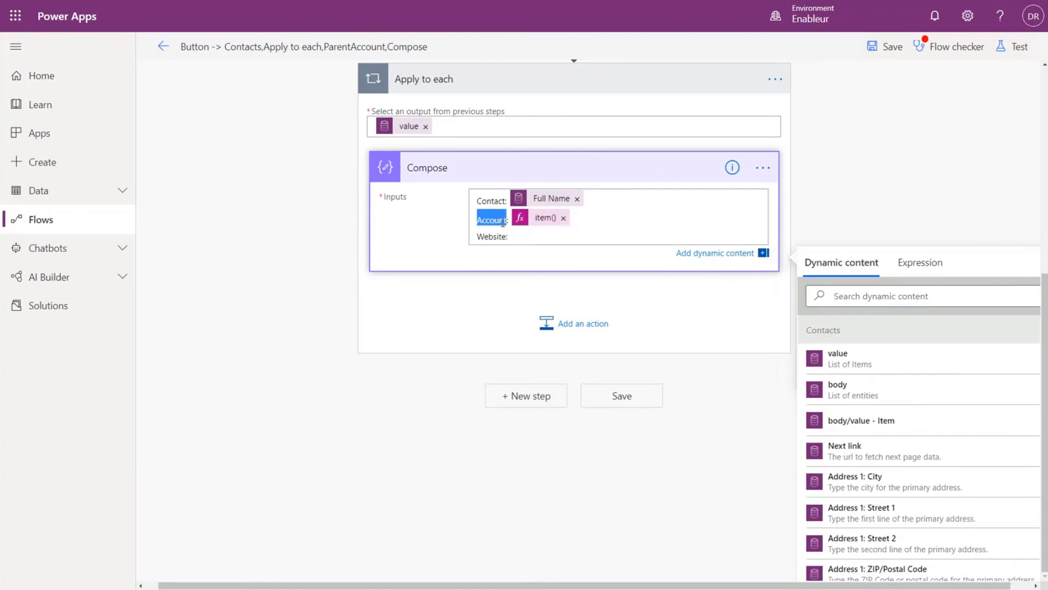
pyautogui.write('Website')
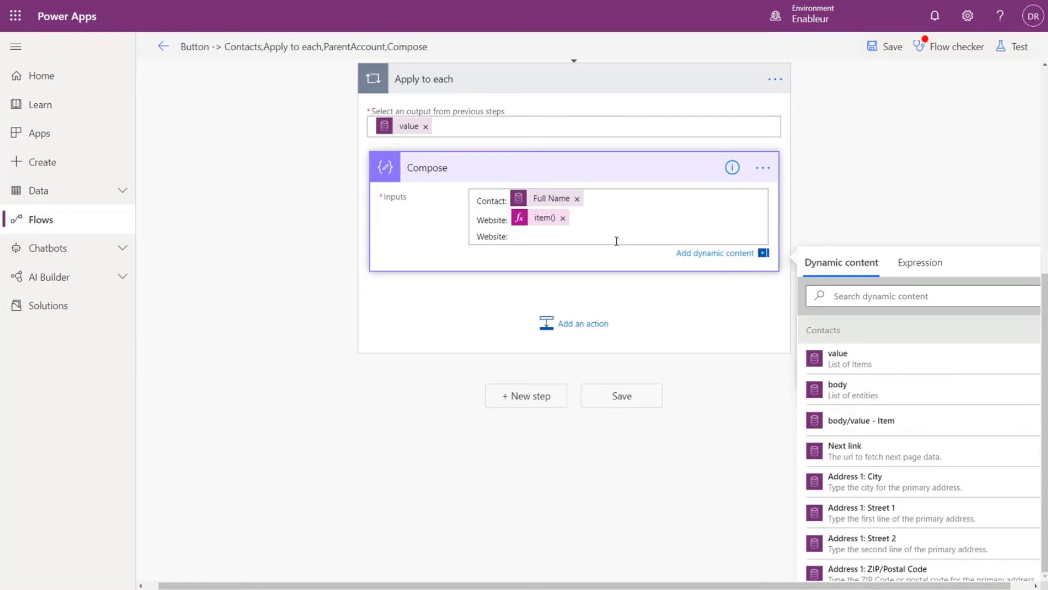
pyautogui.hotkey('ctrl', 'shift', 'Left')
pyautogui.hotkey('ctrl', 'shift', 'Left')
pyautogui.write('Account:')
# Give the Account line the expression item()?['parentcustomerid_account/name'].
pyautogui.click(920, 262)
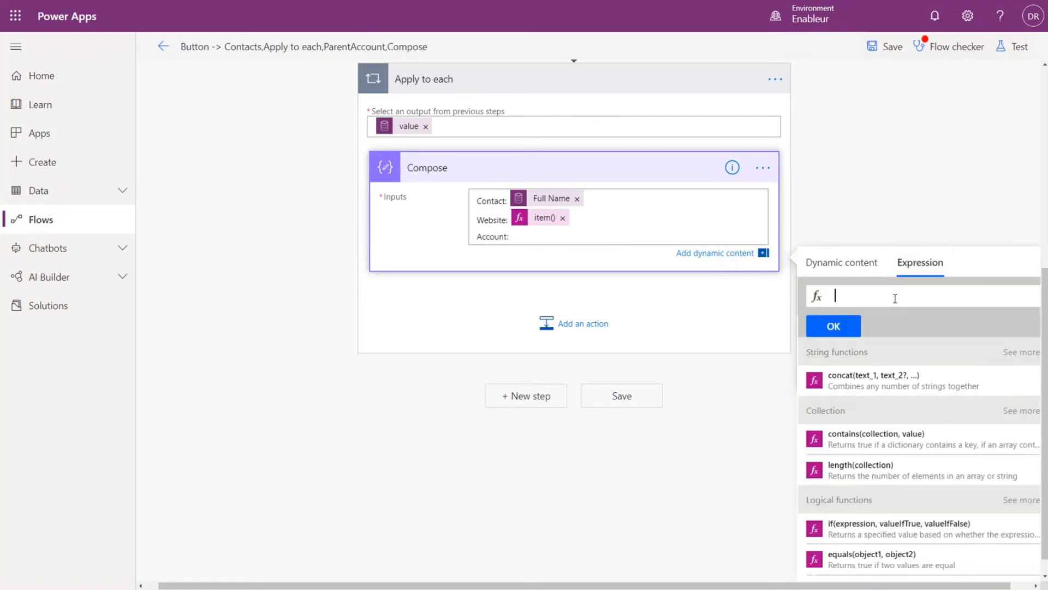
pyautogui.scroll(-5, 909, 461)
pyautogui.write('item()')
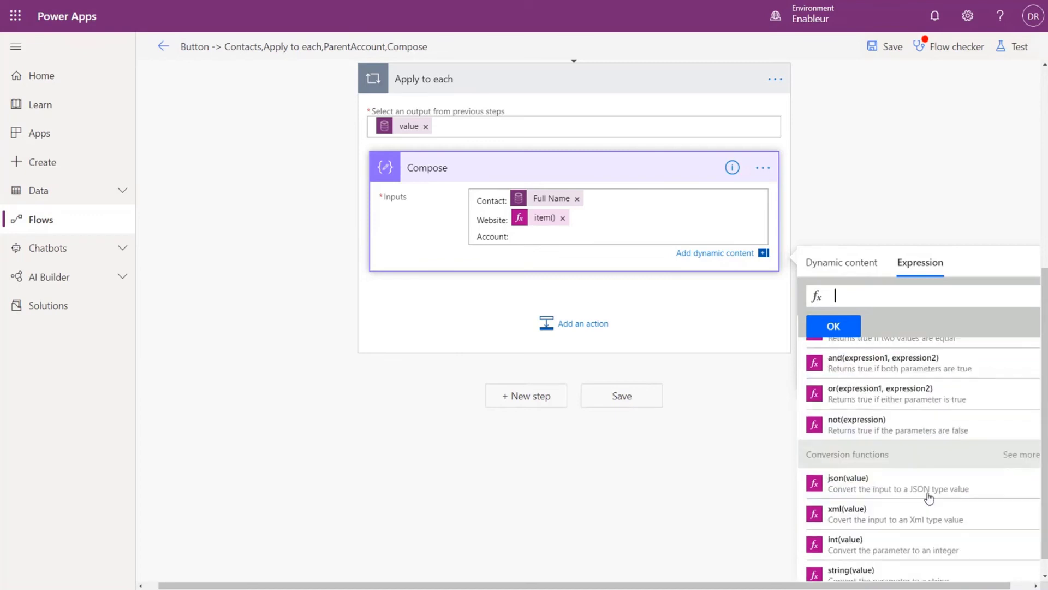
pyautogui.write('?[')
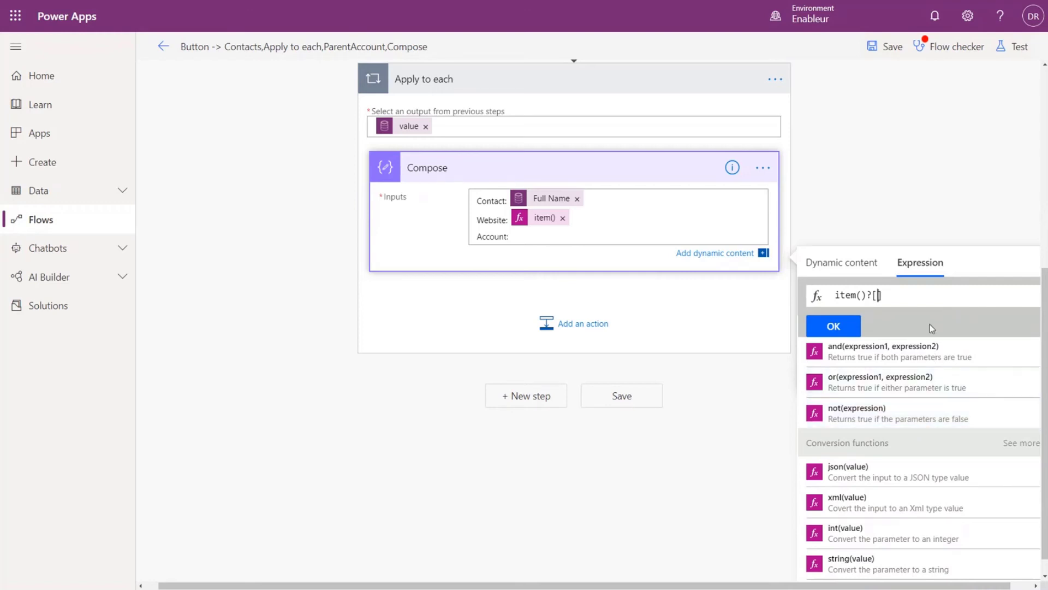
pyautogui.hotkey('ctrl', 'v')
pyautogui.hotkey('ctrl', 'shift', 'Left')
pyautogui.write('name')
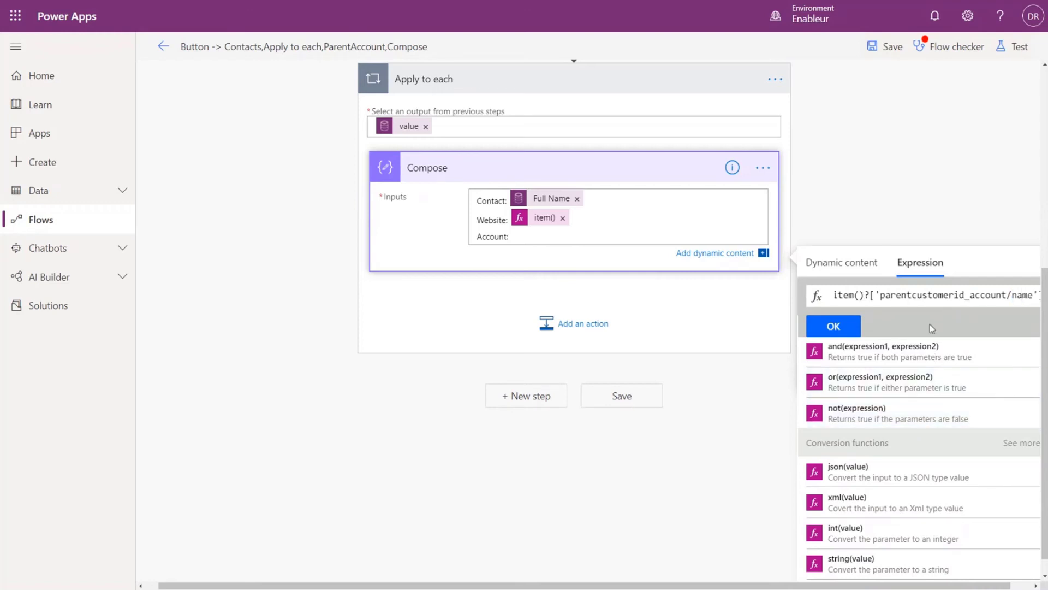
pyautogui.press('Home')
pyautogui.click(834, 326)
pyautogui.click(1011, 48)
pyautogui.click(872, 149)
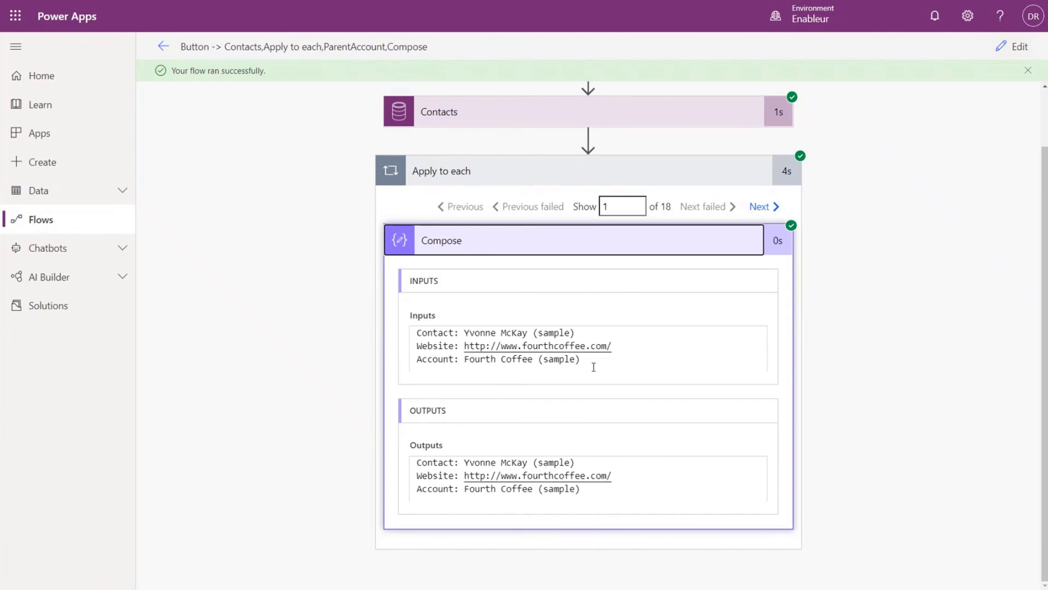
pyautogui.moveTo(593, 367); pyautogui.dragTo(416, 345)
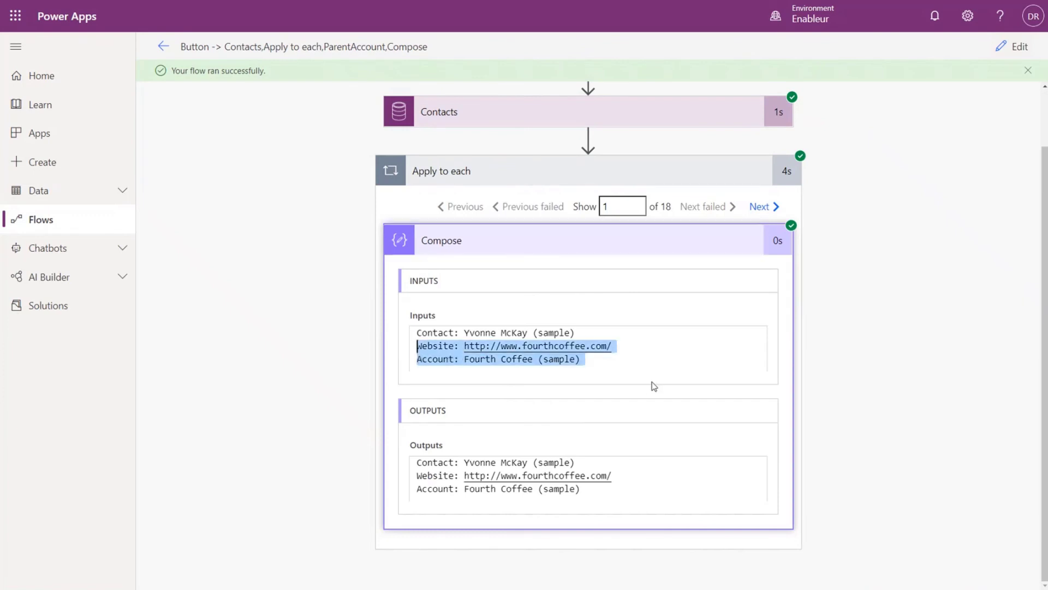